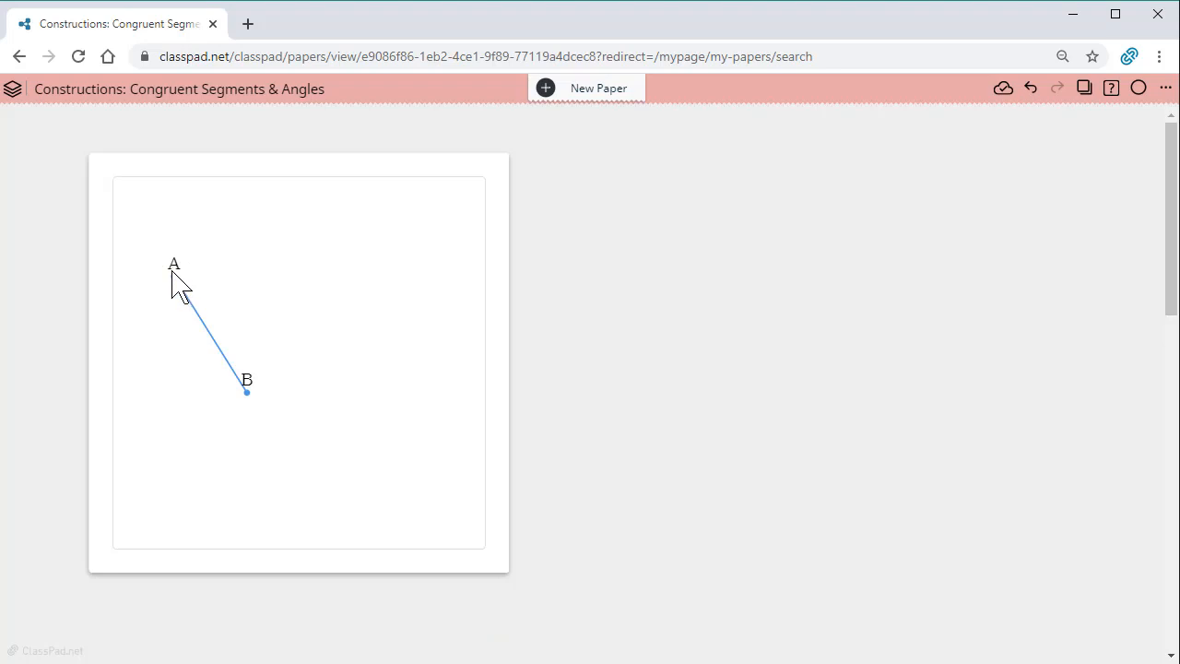
Step: Turn off automatic labeling for the geometry sheet containing segment AB and widen the sheet
click(429, 419)
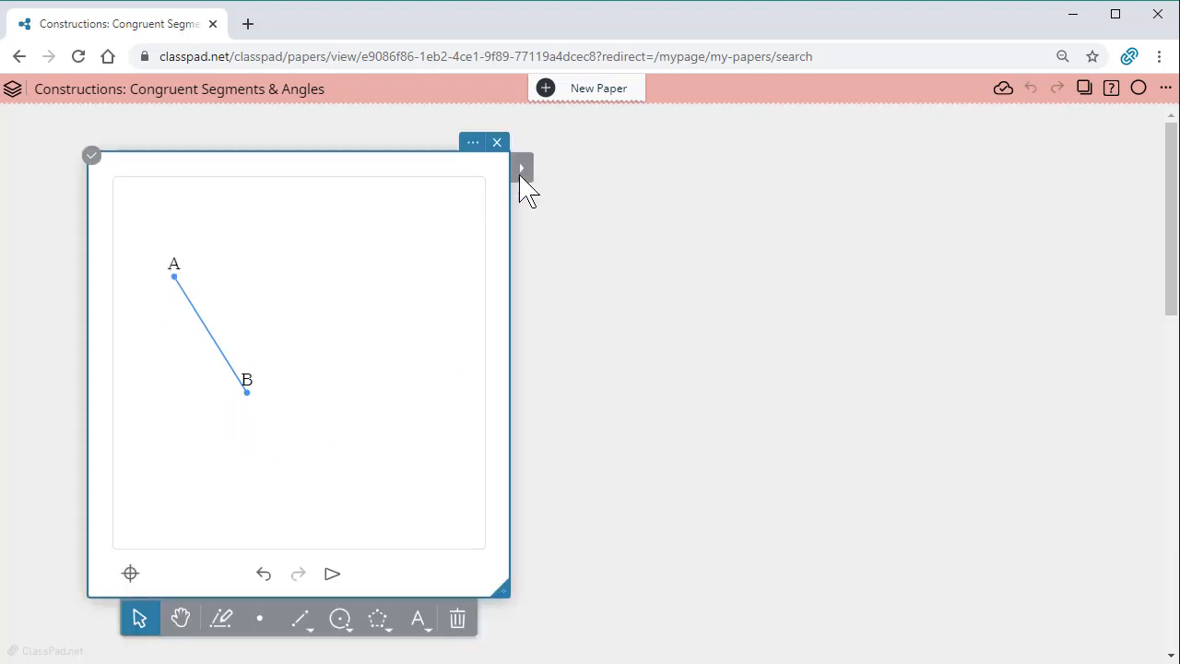
click(472, 142)
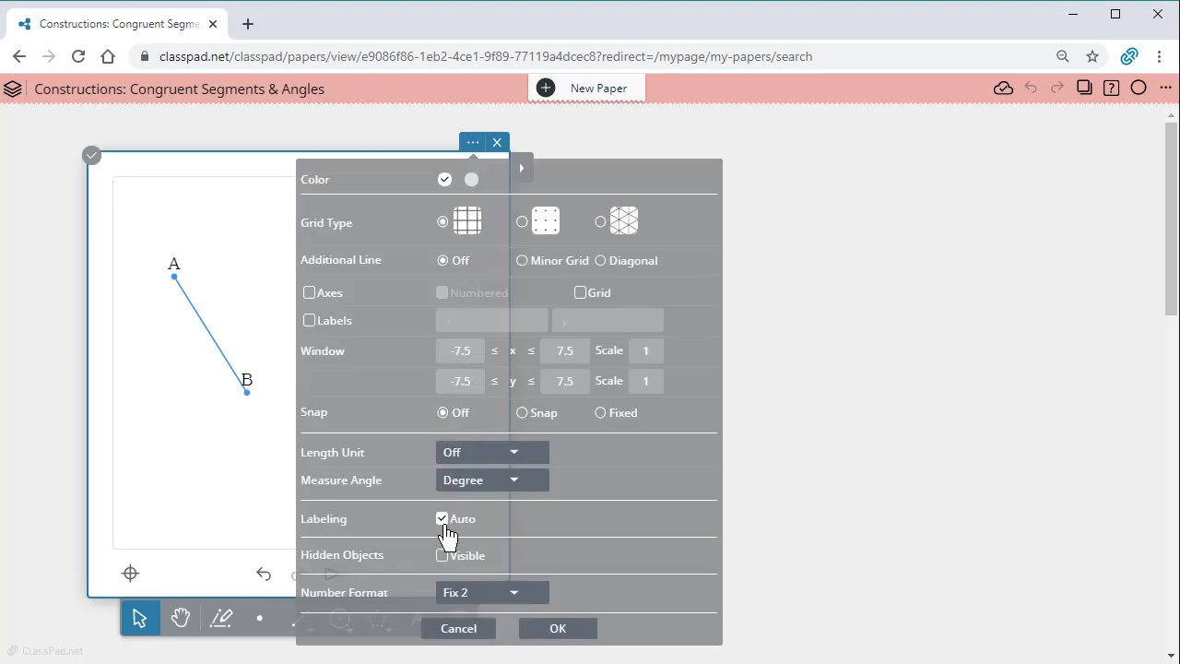
click(558, 630)
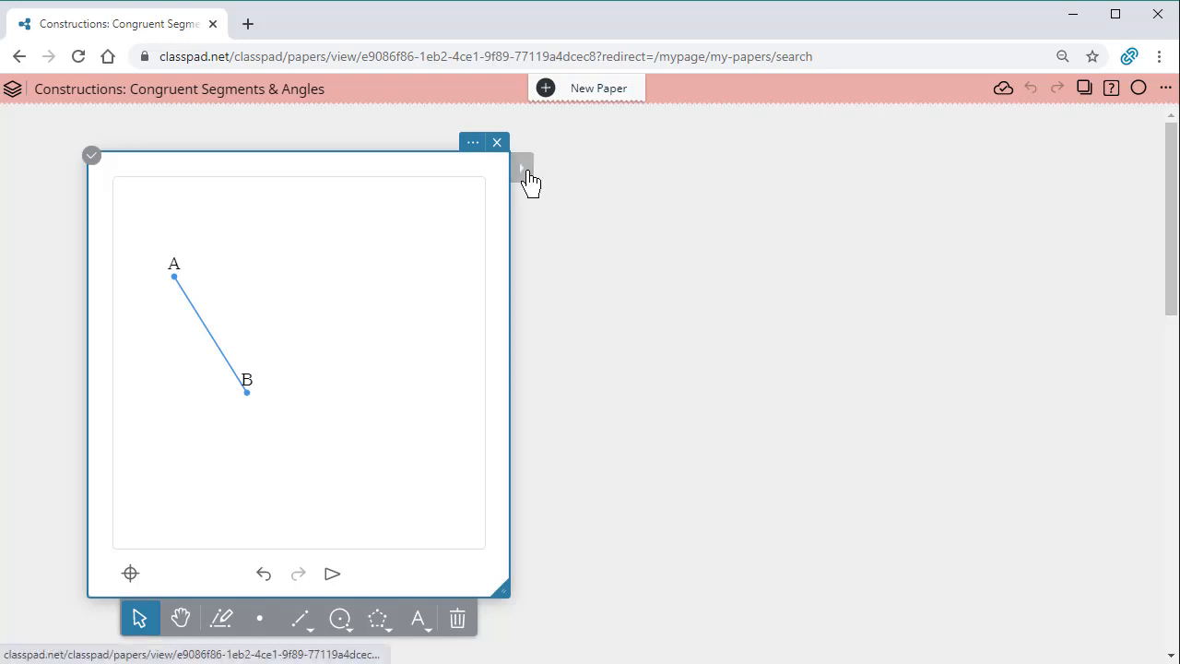
drag(510, 282, 633, 315)
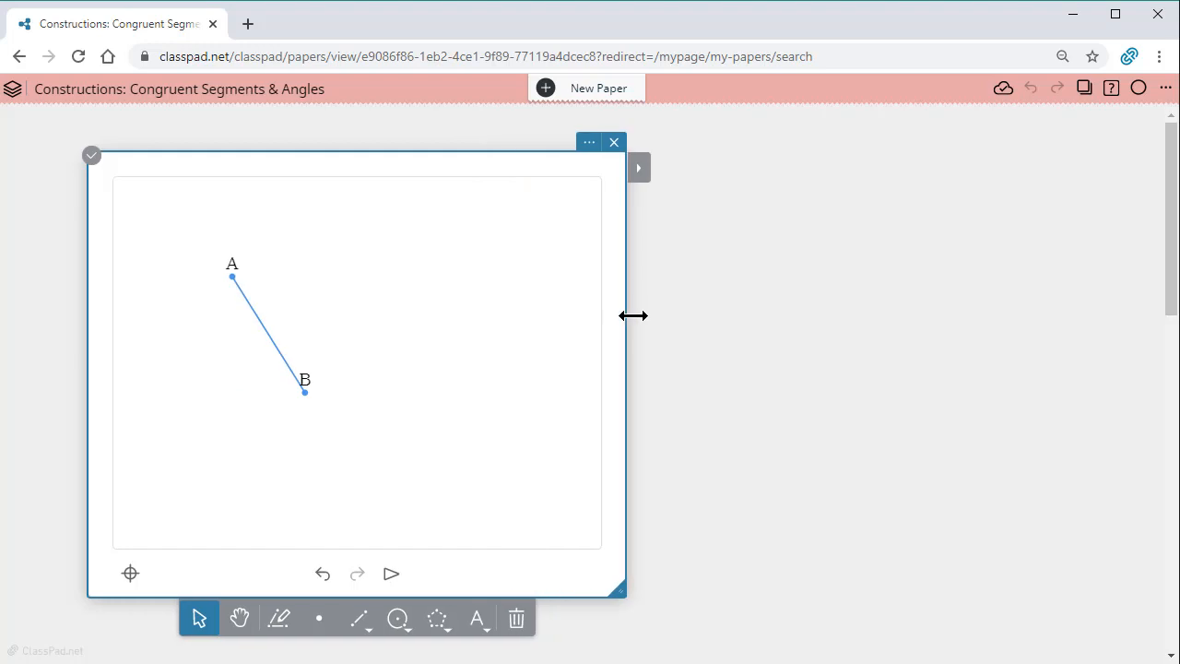
Step: Construct a compass circle with segment AB as its radius, then separate the circle and the segment so they no longer overlap
click(641, 175)
click(656, 277)
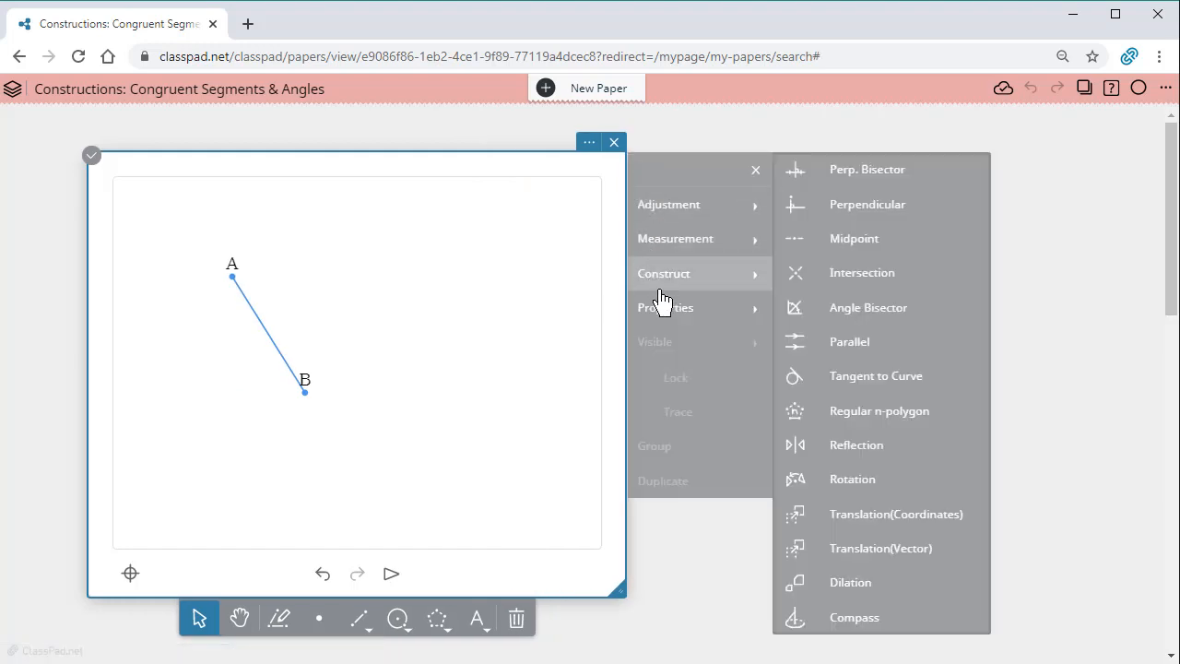
click(854, 616)
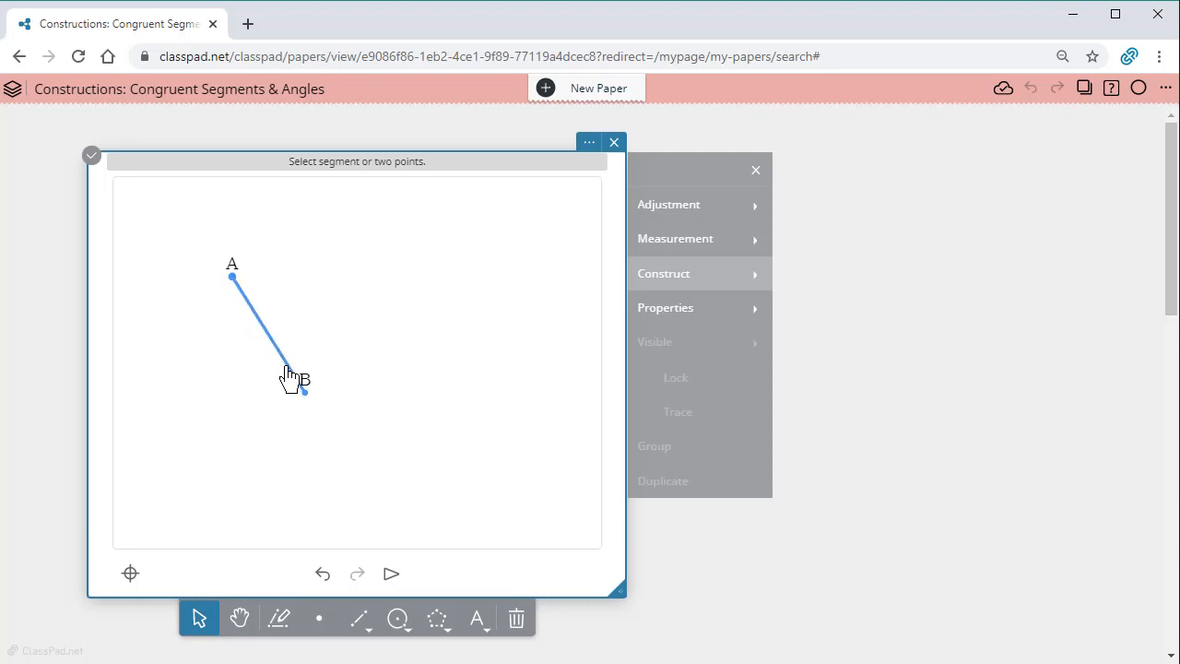
click(306, 393)
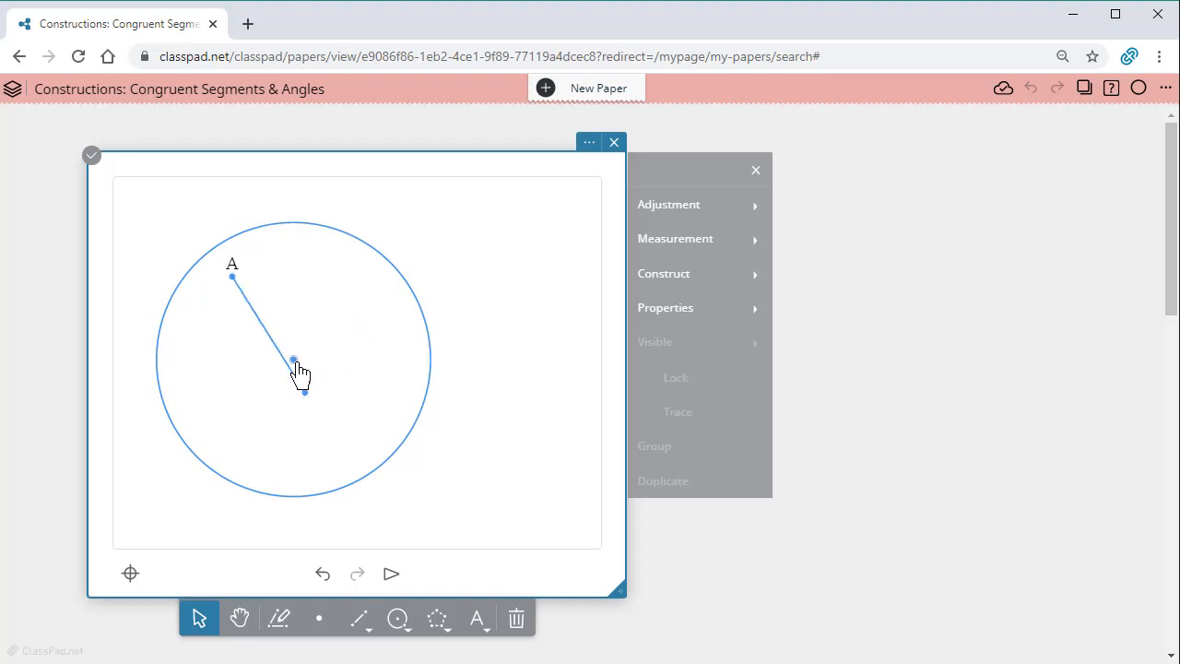
drag(297, 364, 434, 366)
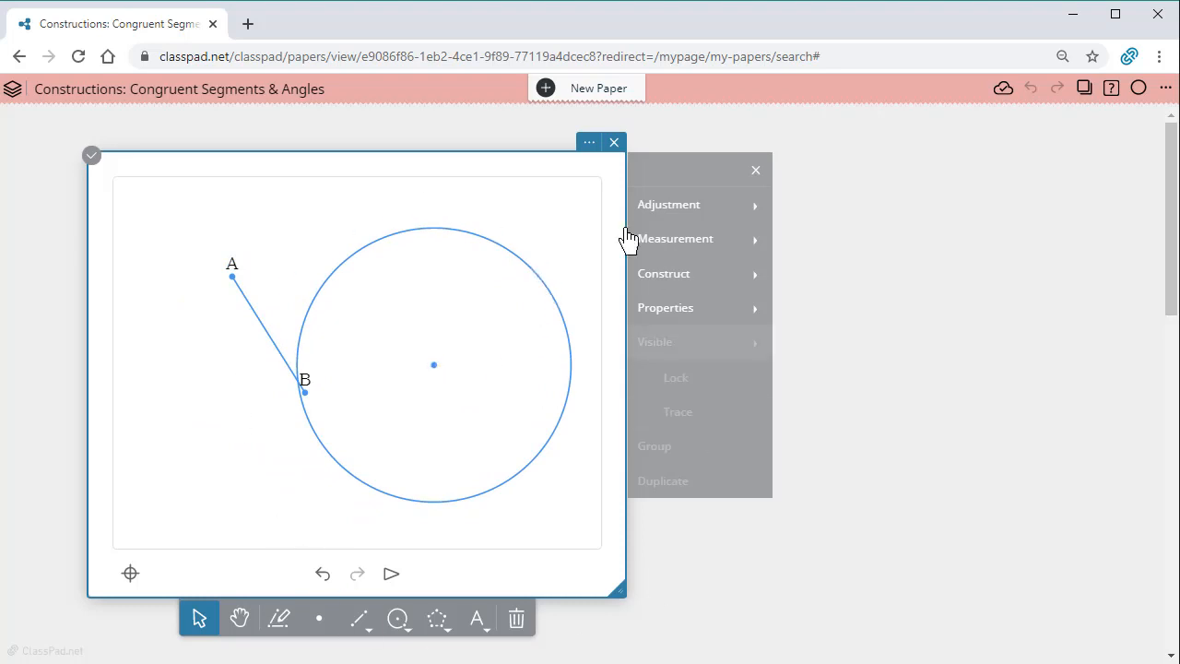
drag(262, 334, 159, 339)
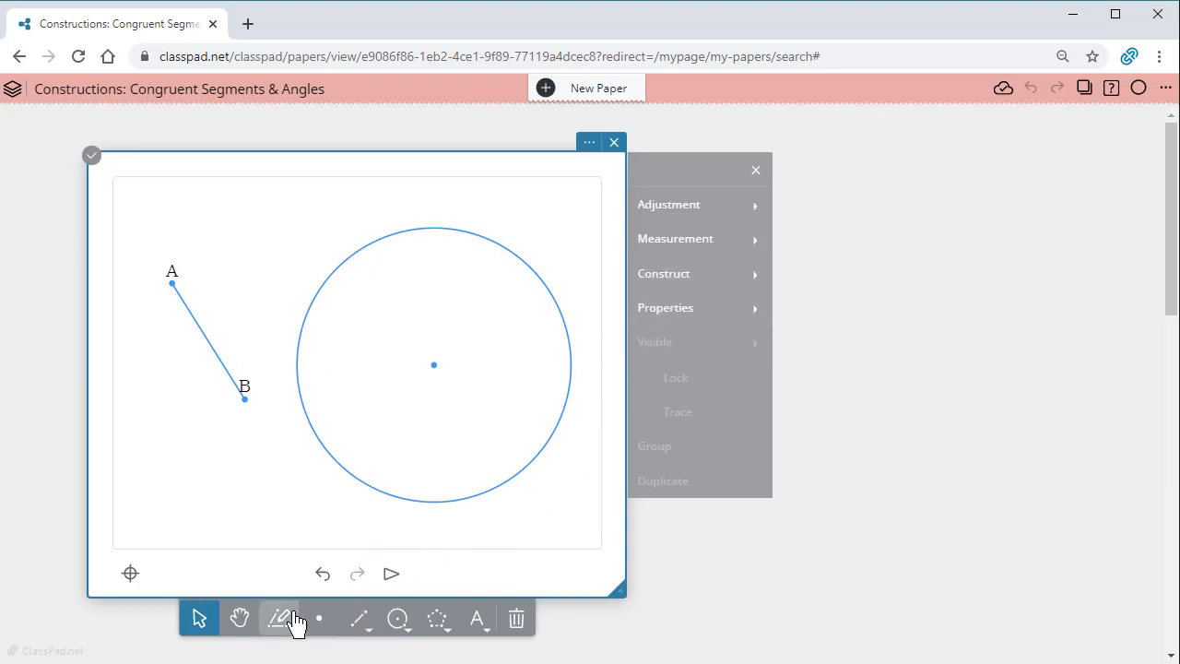
Step: Set the drawing color to orange, place a point on the circle and slide it to the circle's right side
click(701, 311)
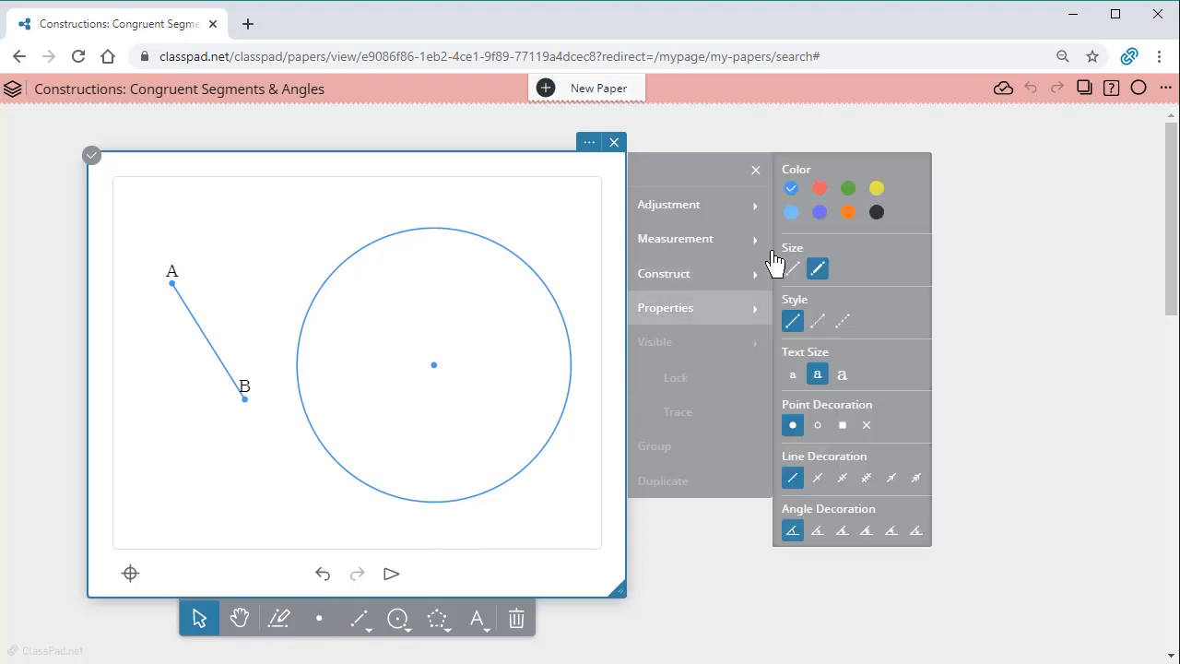
click(848, 213)
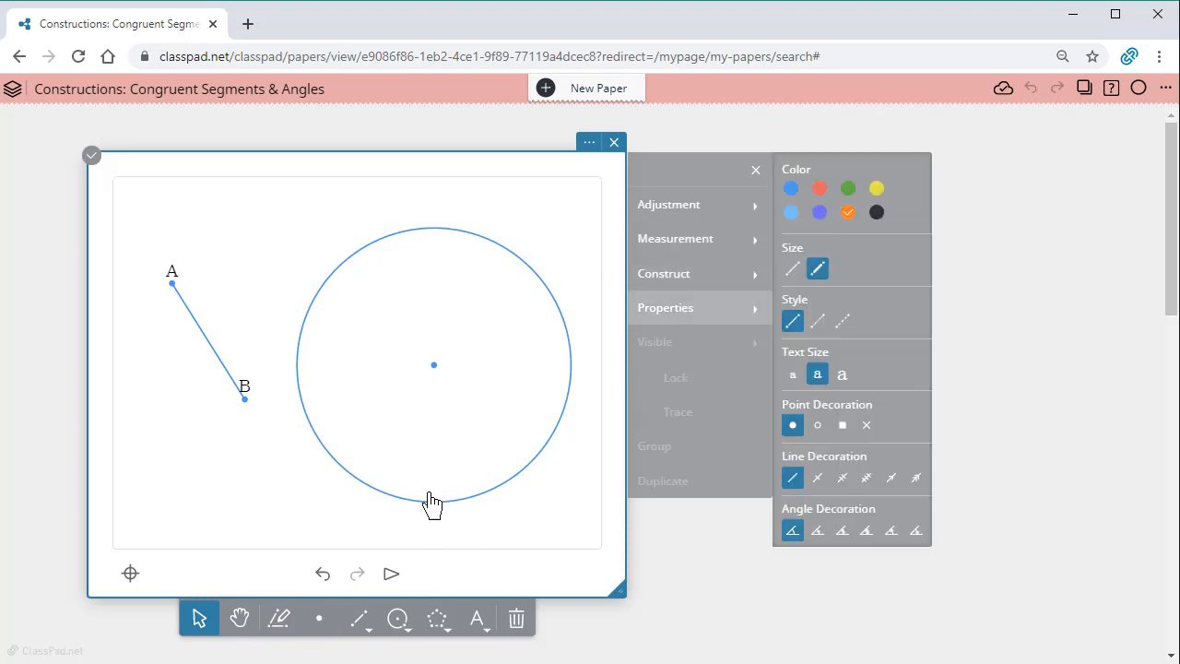
click(319, 619)
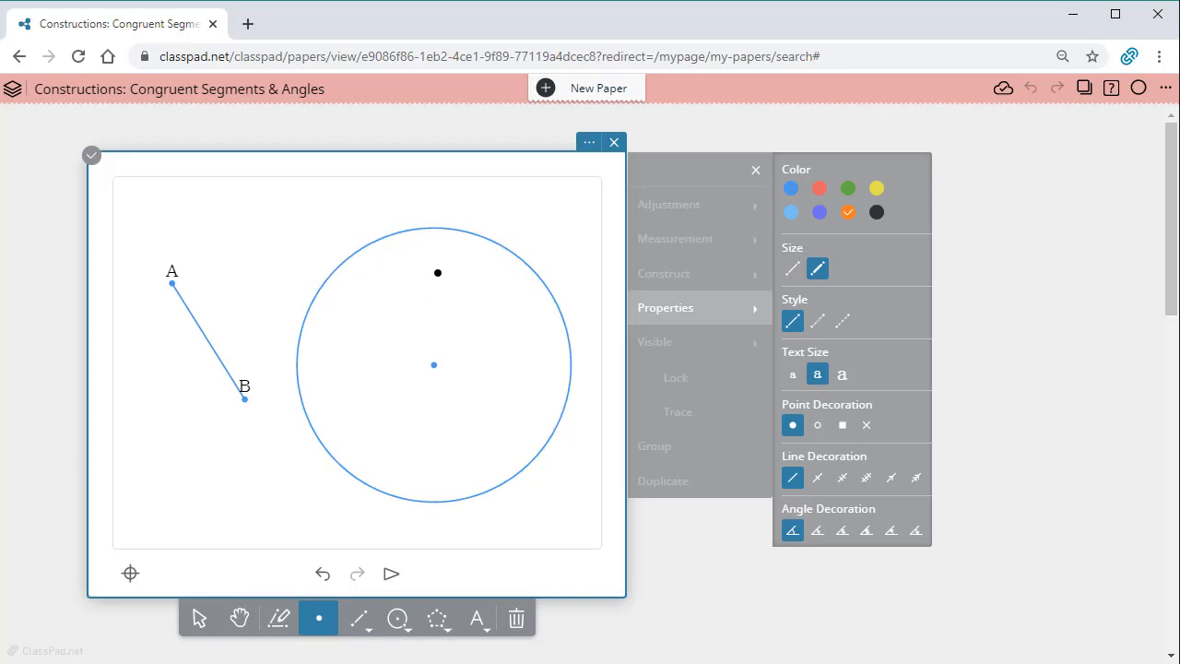
click(382, 238)
click(198, 619)
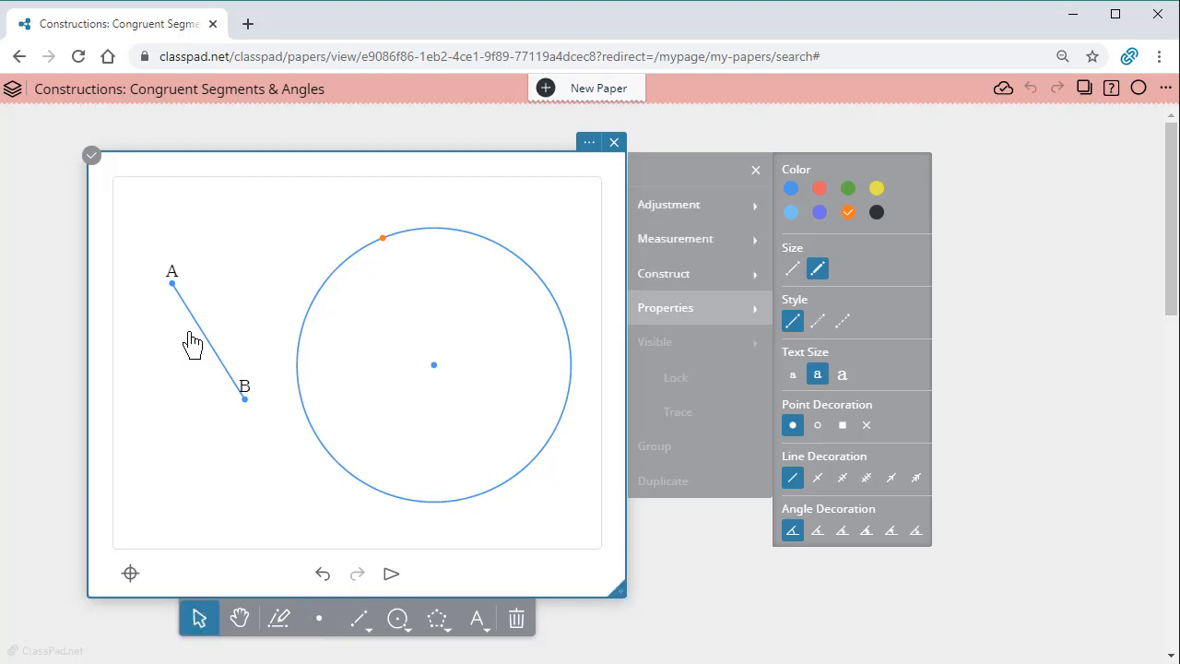
drag(383, 241, 544, 356)
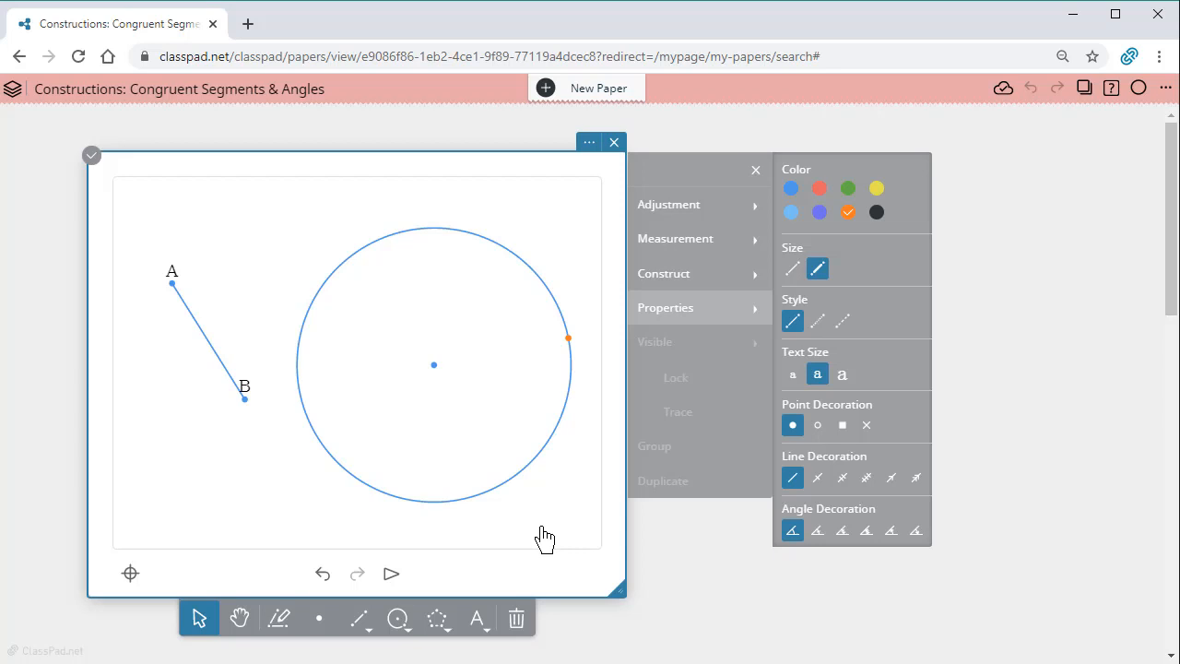
Step: Draw an orange segment from the circle's center to the orange point on its circumference
click(359, 618)
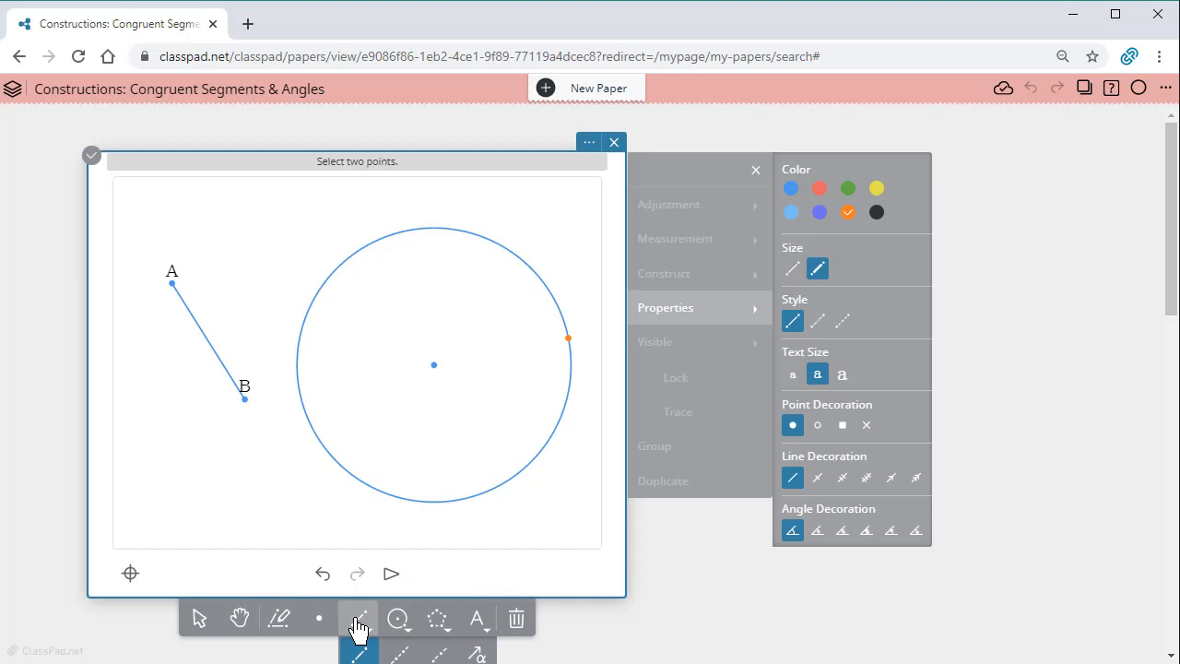
click(434, 365)
click(200, 620)
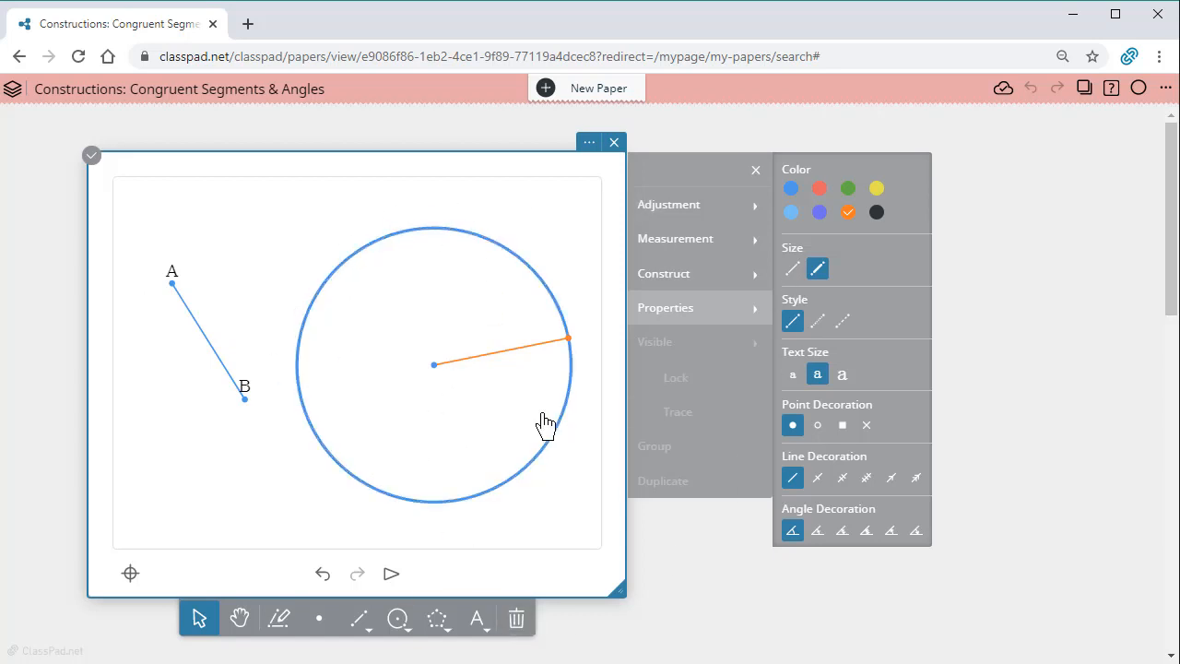
Step: Move the circle's center beside point B and swing the orange radius alongside segment AB to compare their lengths
drag(568, 340, 481, 359)
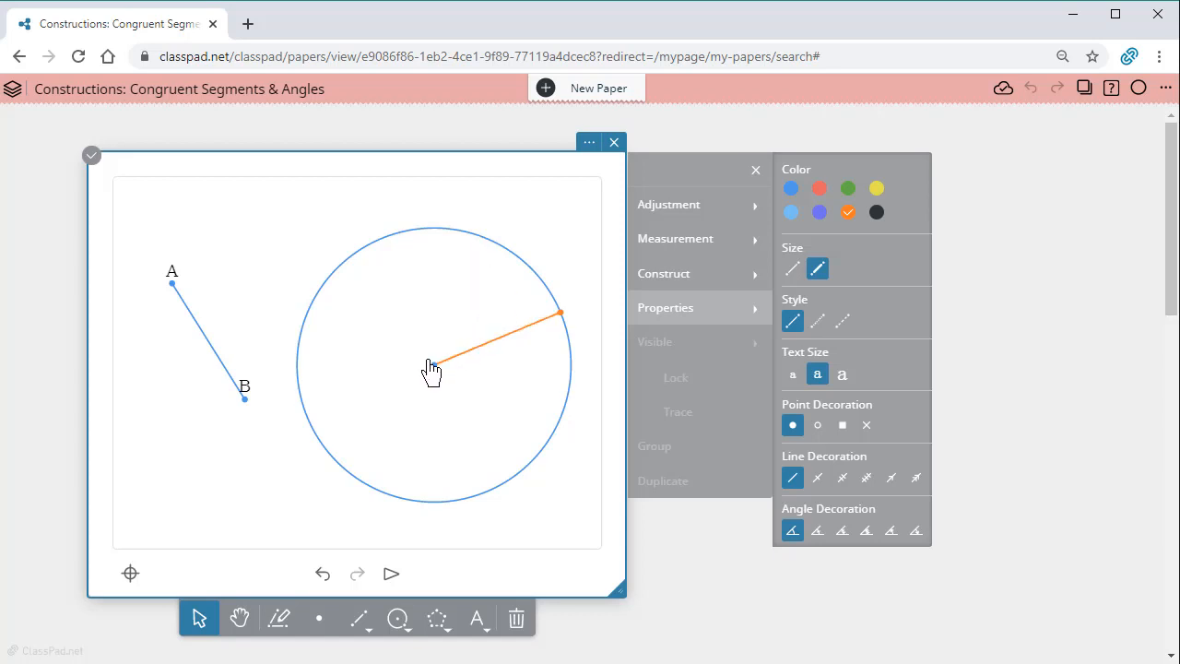
drag(434, 366, 256, 396)
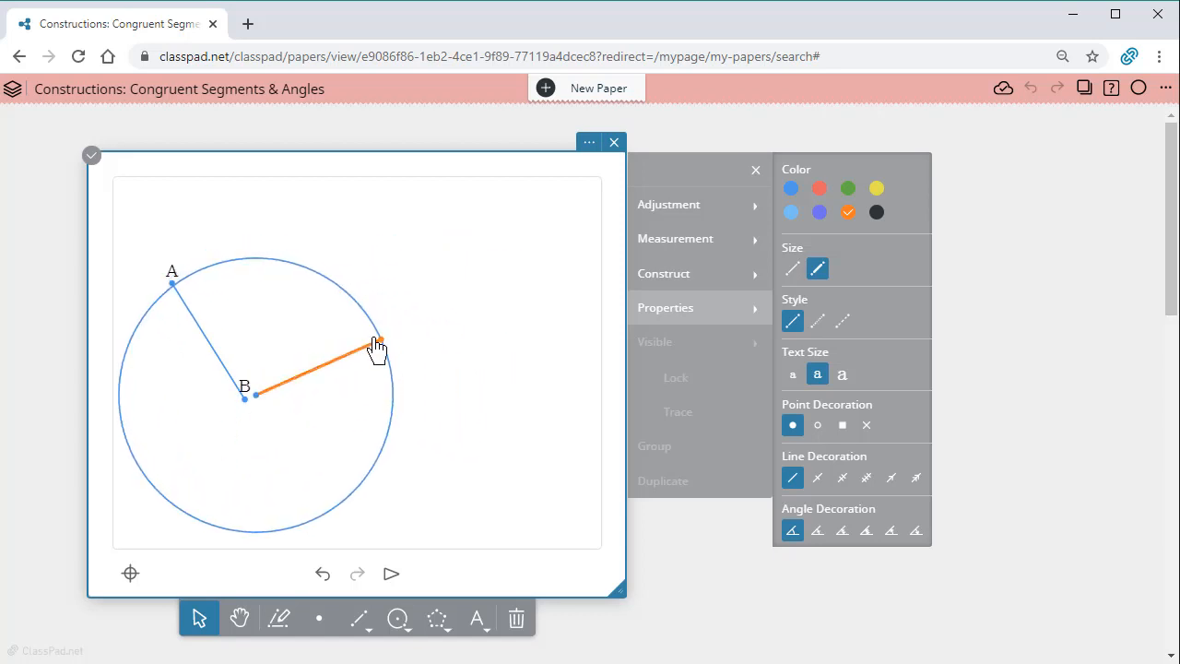
drag(382, 343, 187, 277)
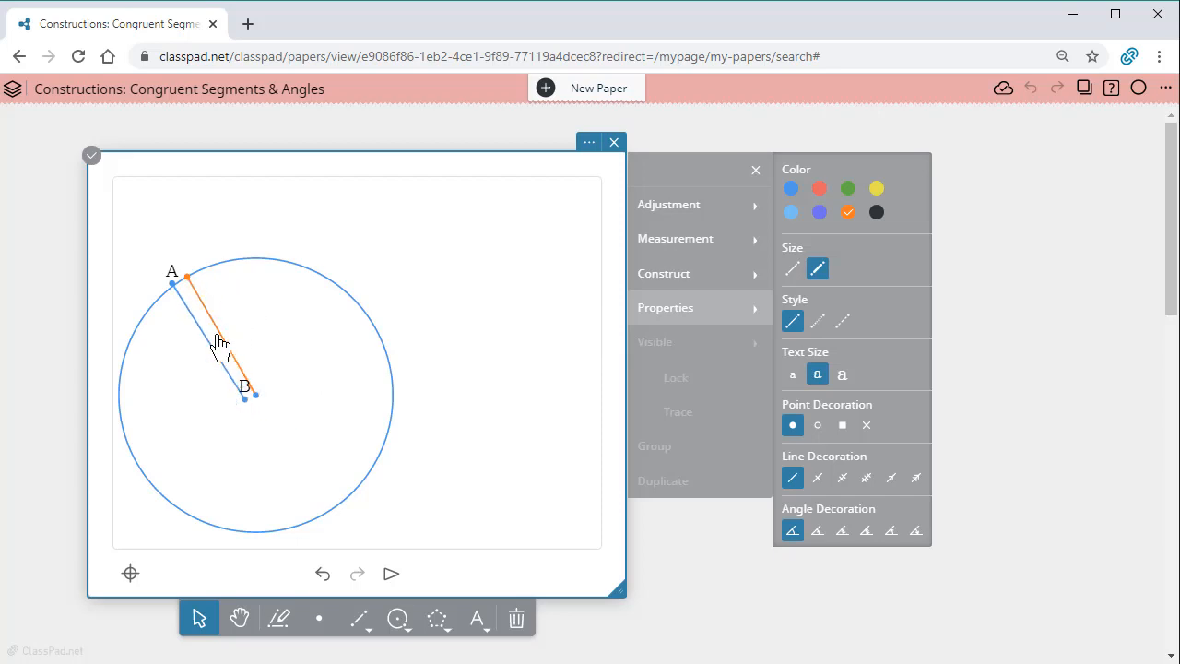
Step: Move label B to the lower left of its point and shift the circle with its radius to the right of segment AB
click(258, 402)
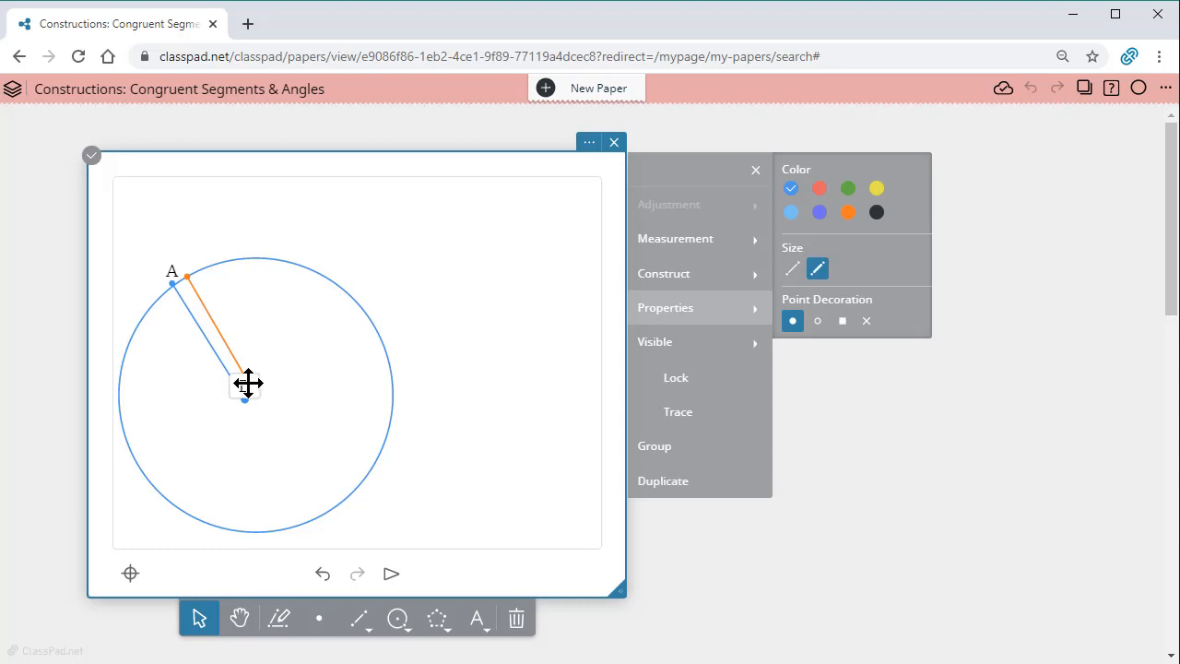
drag(278, 398, 219, 440)
click(315, 403)
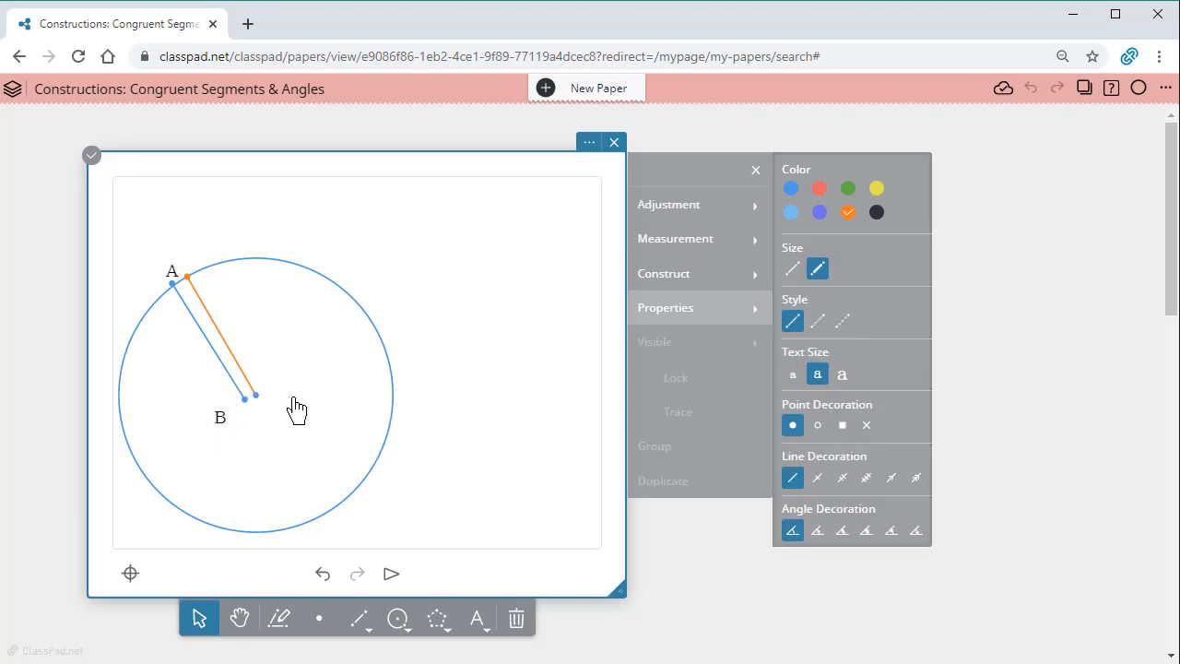
drag(259, 403, 405, 353)
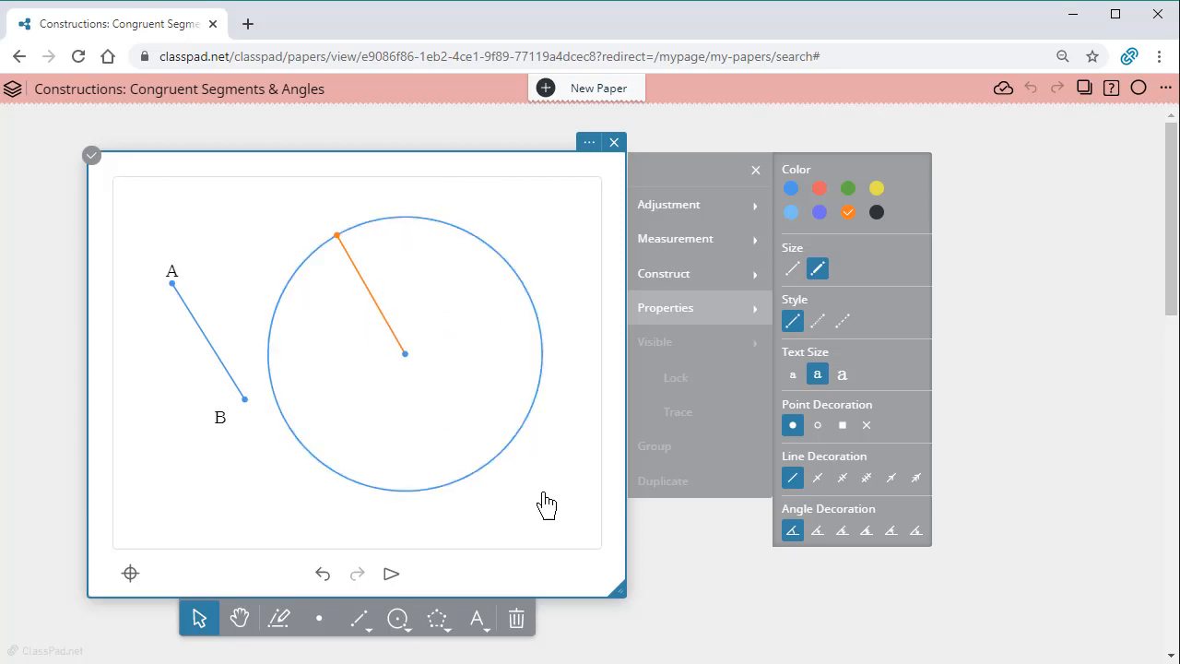
scroll(547, 505, down, 3)
scroll(563, 527, up, 3)
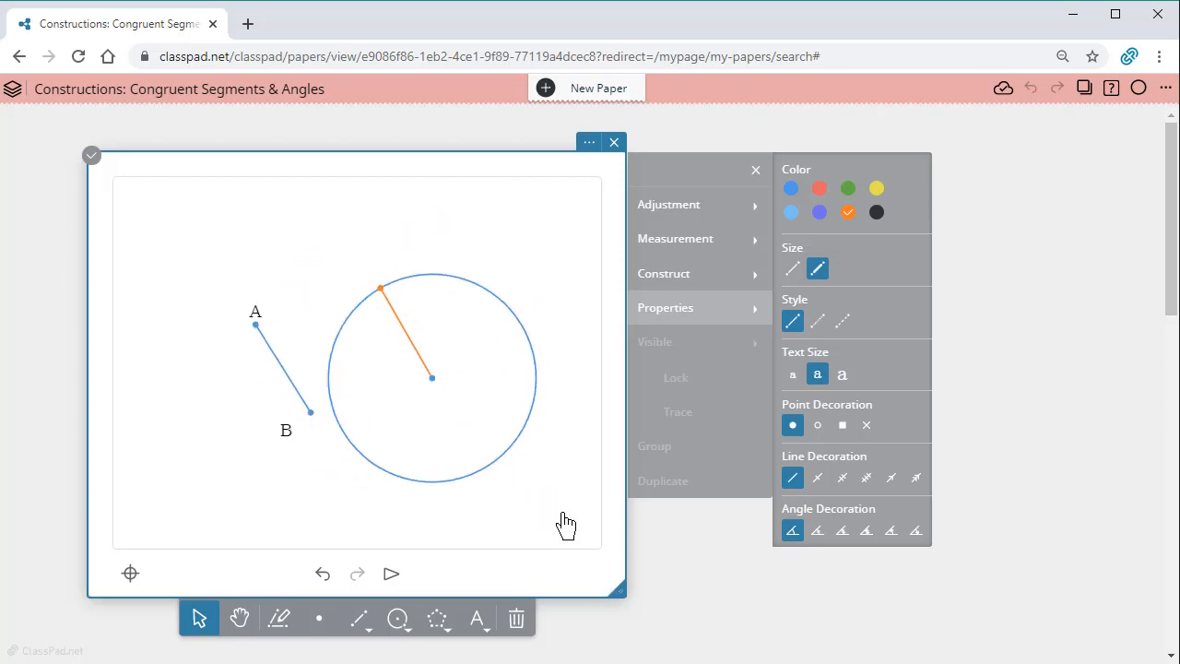
Step: Insert a new blank geometry sheet below the existing one
click(698, 603)
scroll(692, 590, down, 10)
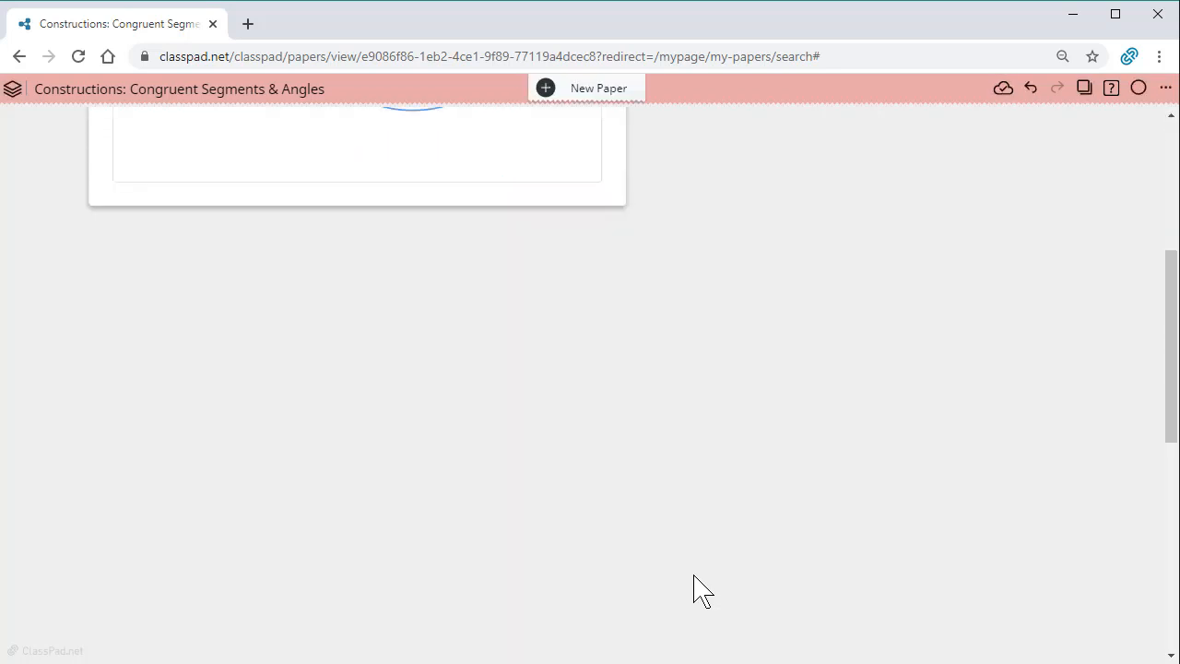
click(114, 196)
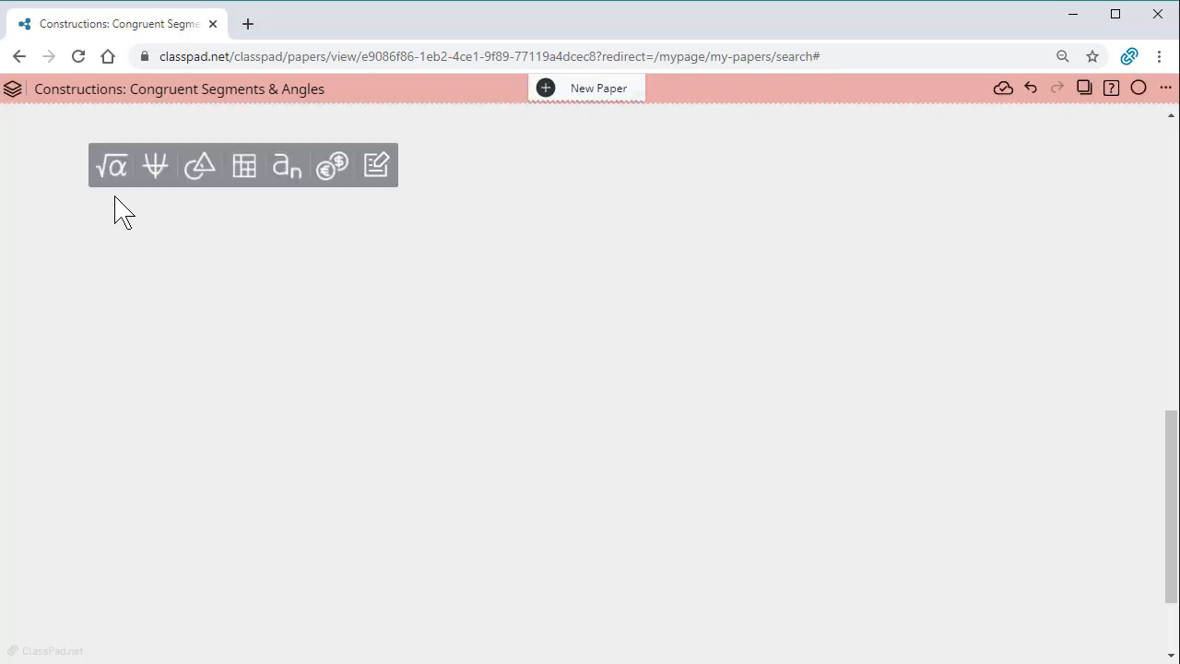
click(197, 177)
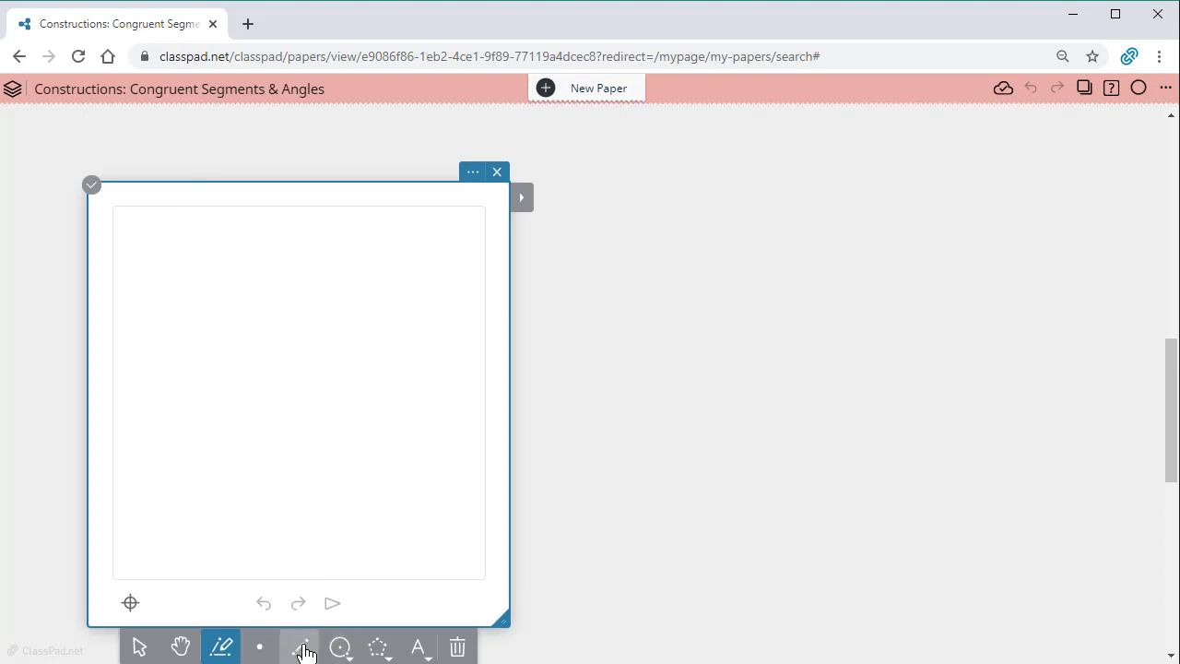
Step: Draw two connected segments that share an upper vertex and form an acute angle in the new sheet
scroll(614, 448, down, 1)
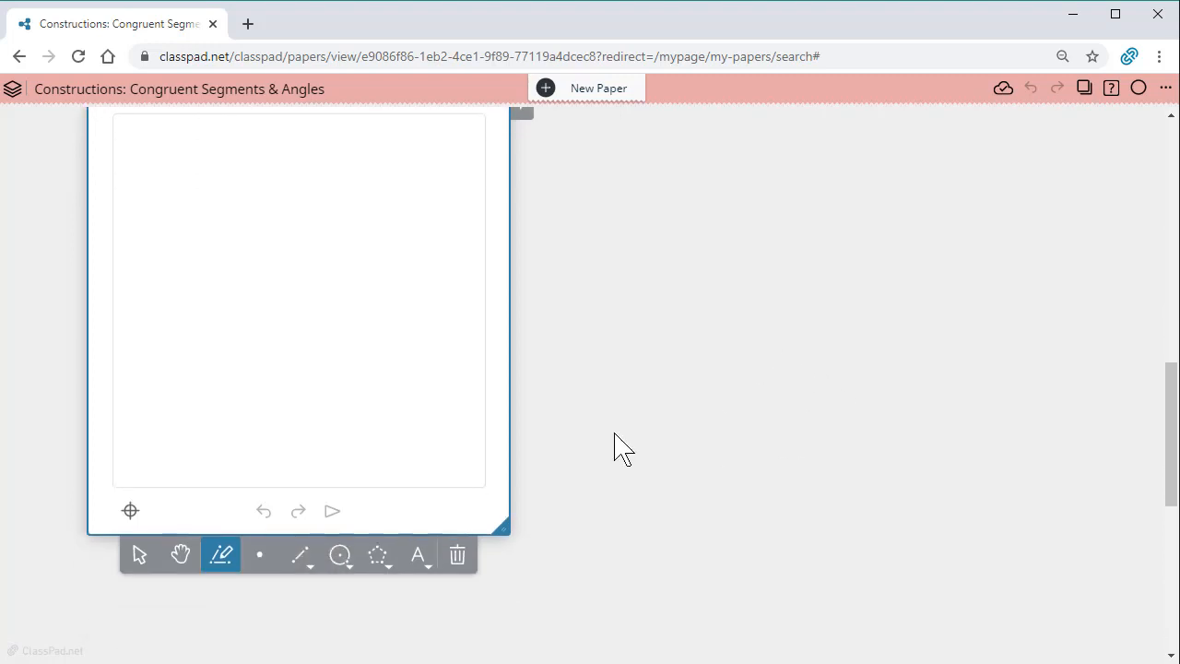
click(300, 554)
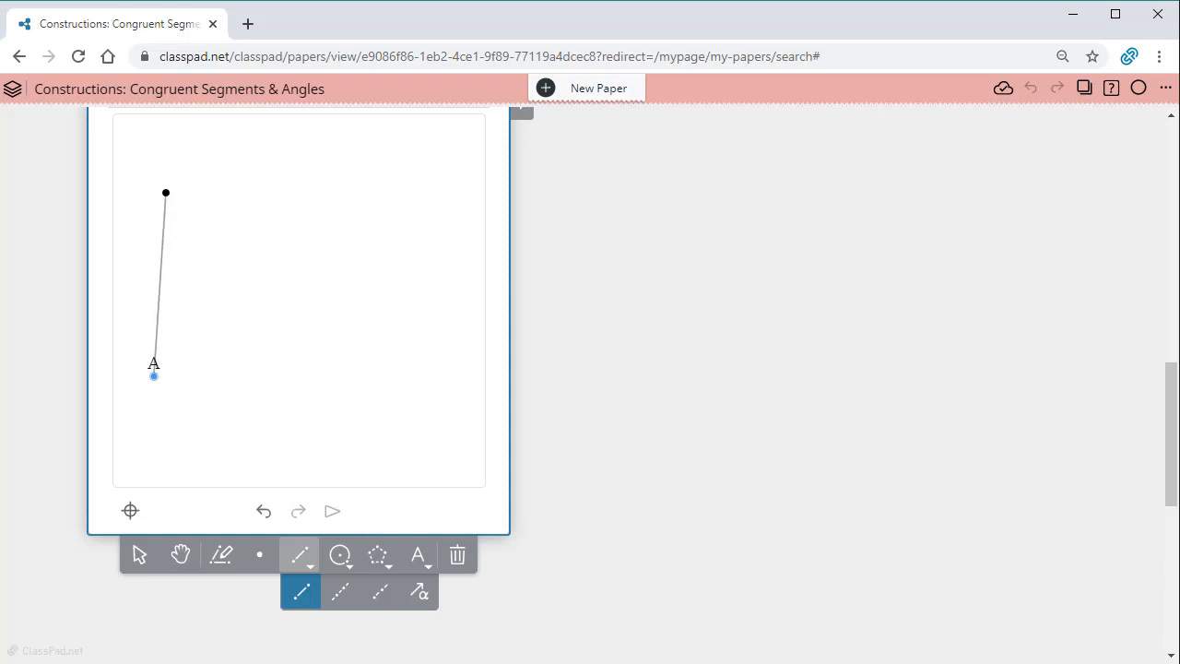
click(157, 187)
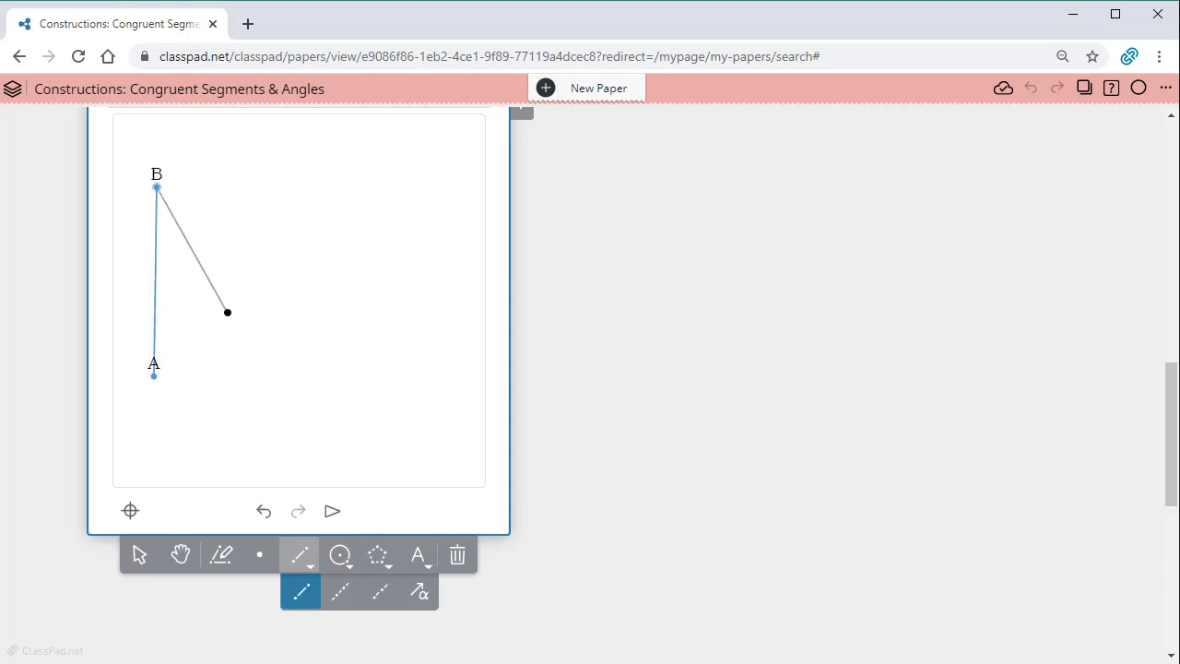
click(136, 557)
scroll(724, 304, up, 1)
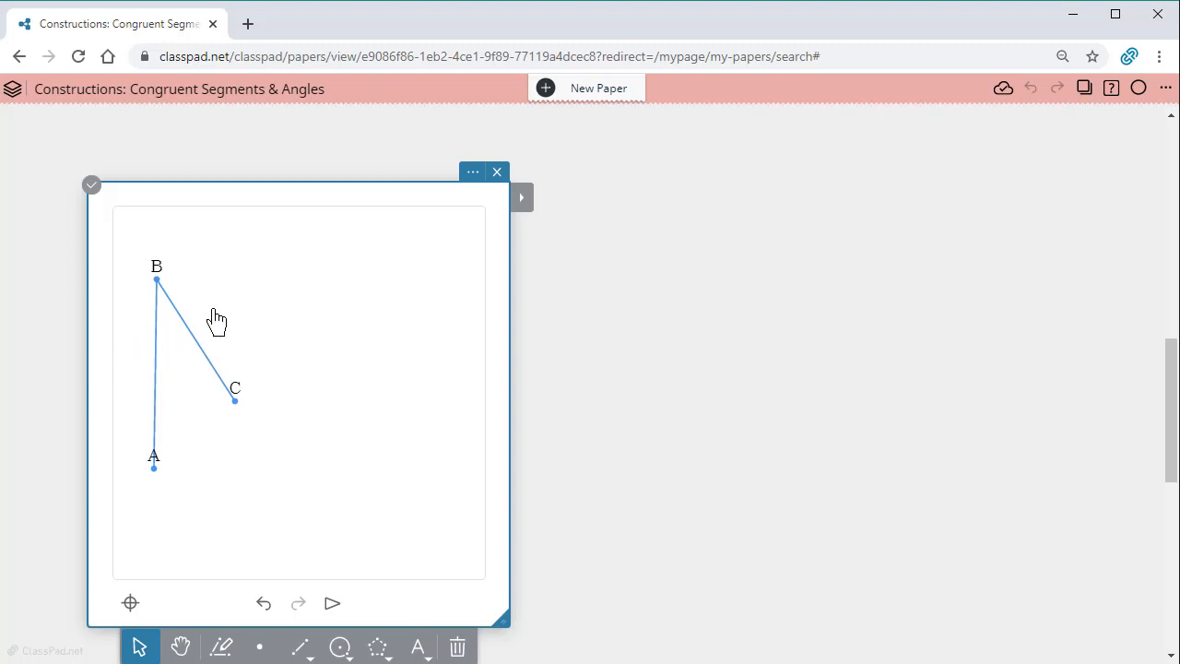
Step: Draw a small circle centered on vertex B that passes through a point on segment BC
scroll(640, 366, down, 1)
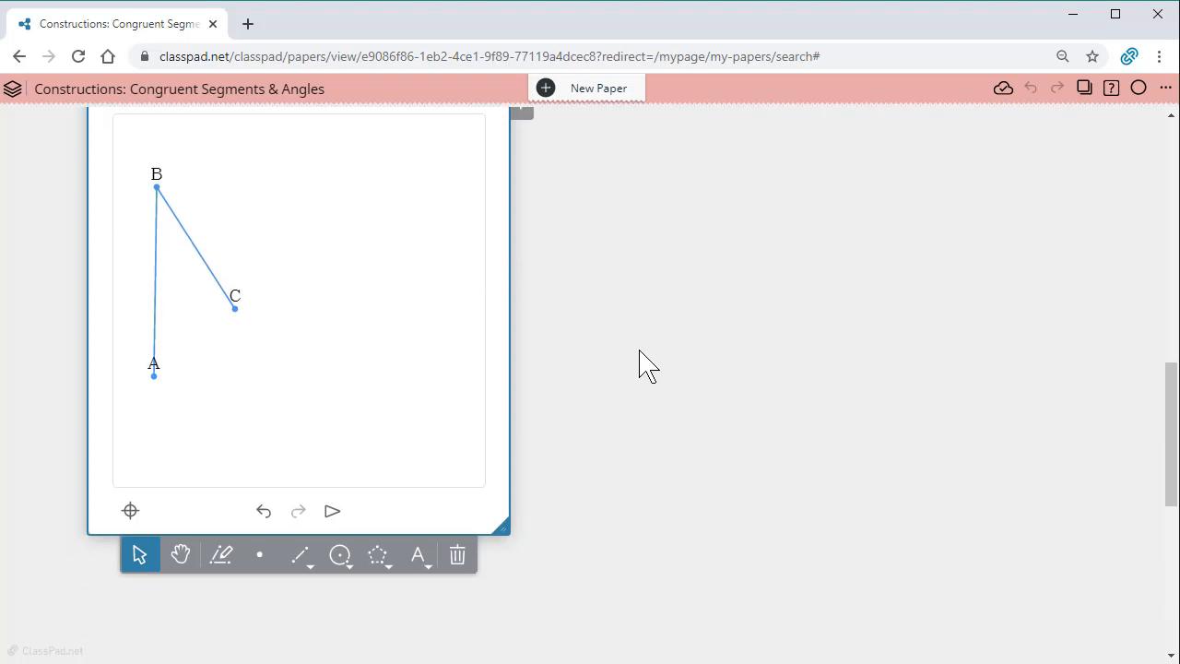
click(339, 555)
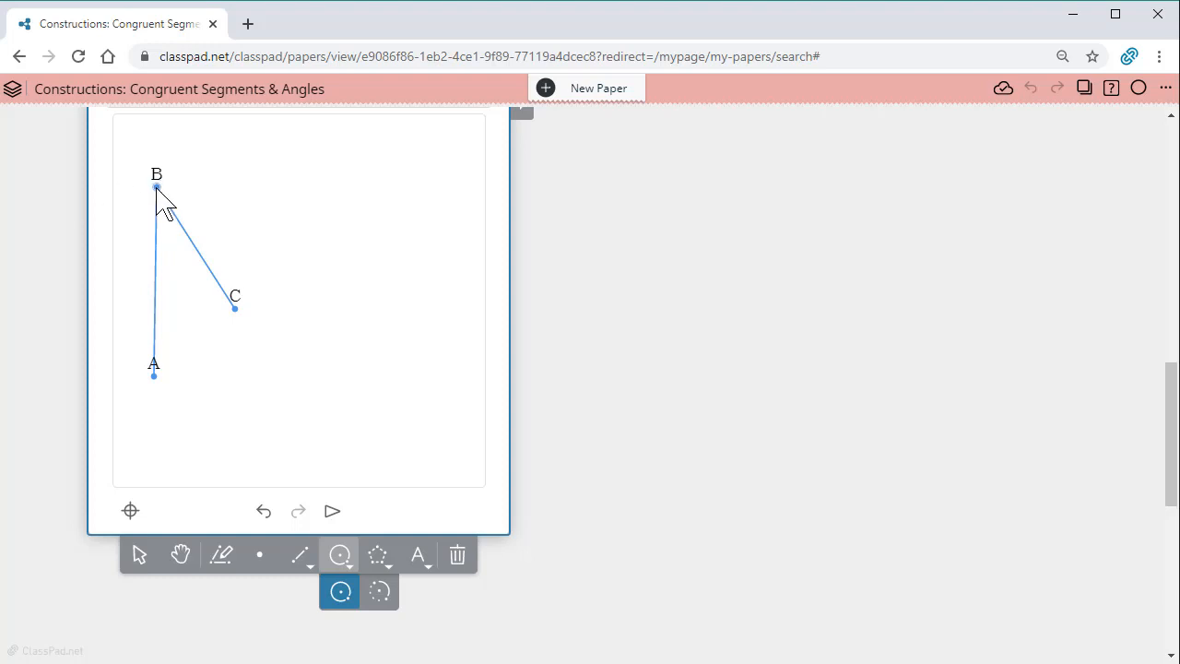
drag(156, 193, 184, 225)
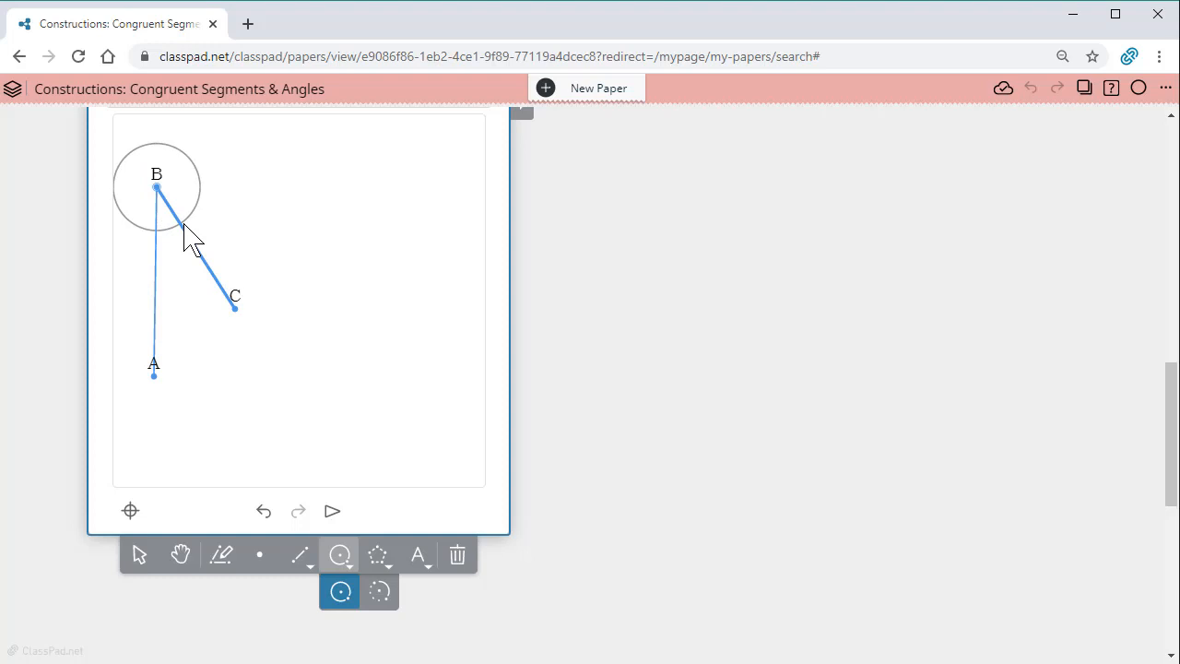
drag(182, 224, 171, 234)
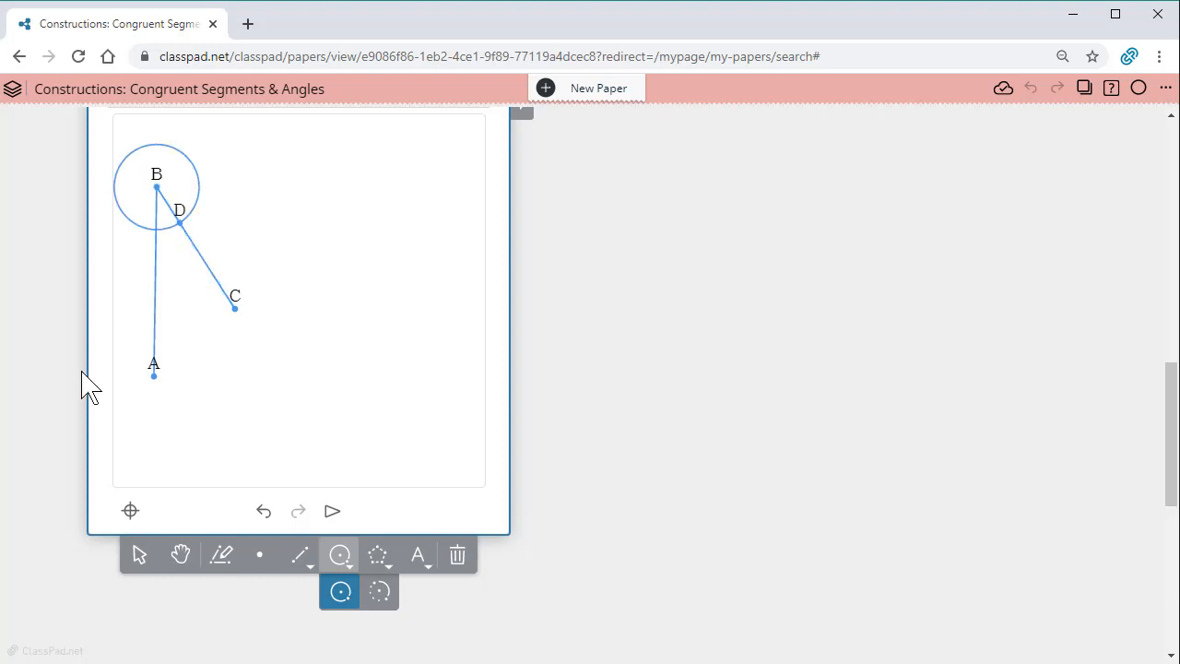
click(139, 554)
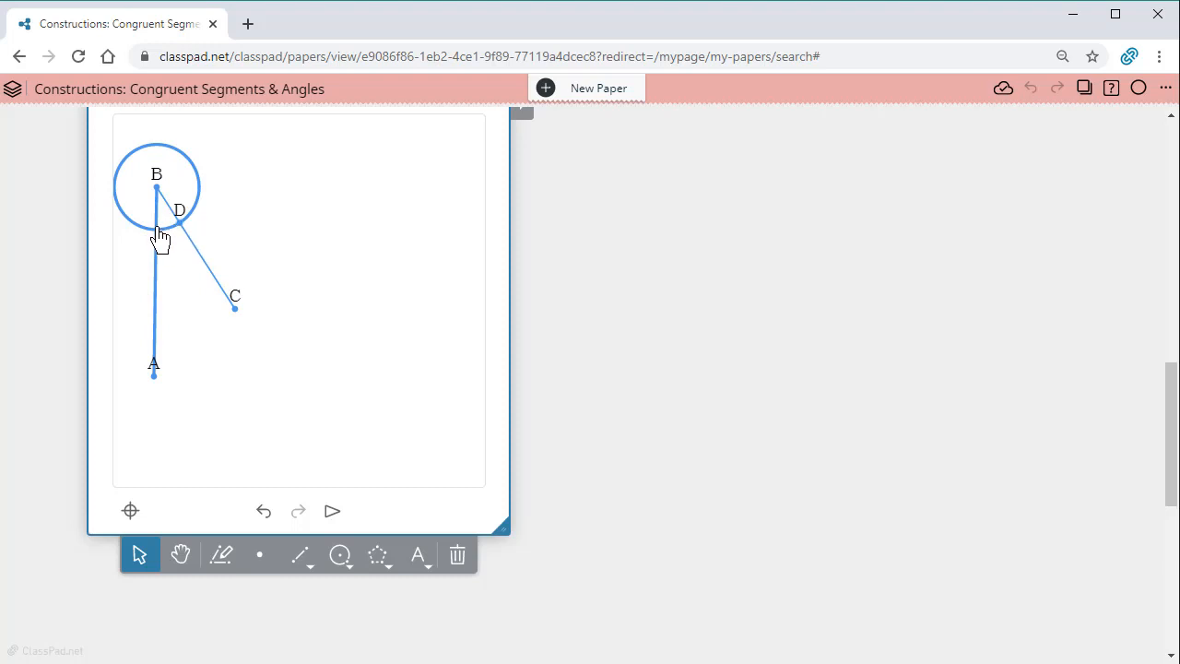
Step: Construct the intersection of segment AB with the circle around B, and move labels D and E clear of their points
click(525, 117)
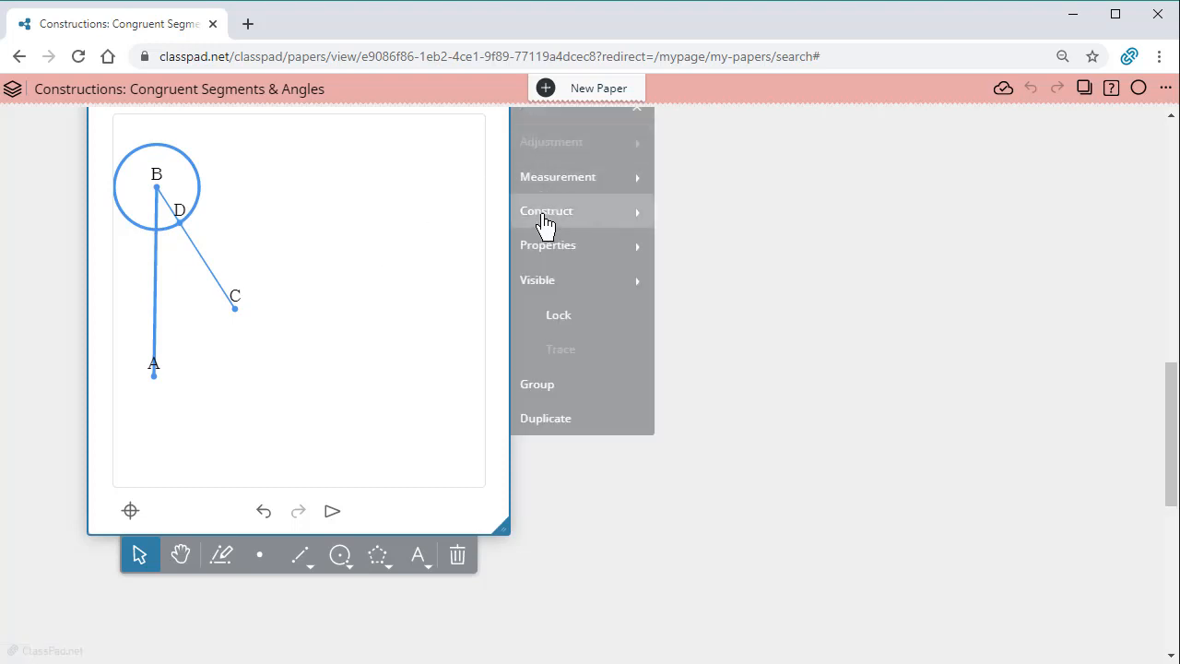
click(546, 220)
click(720, 229)
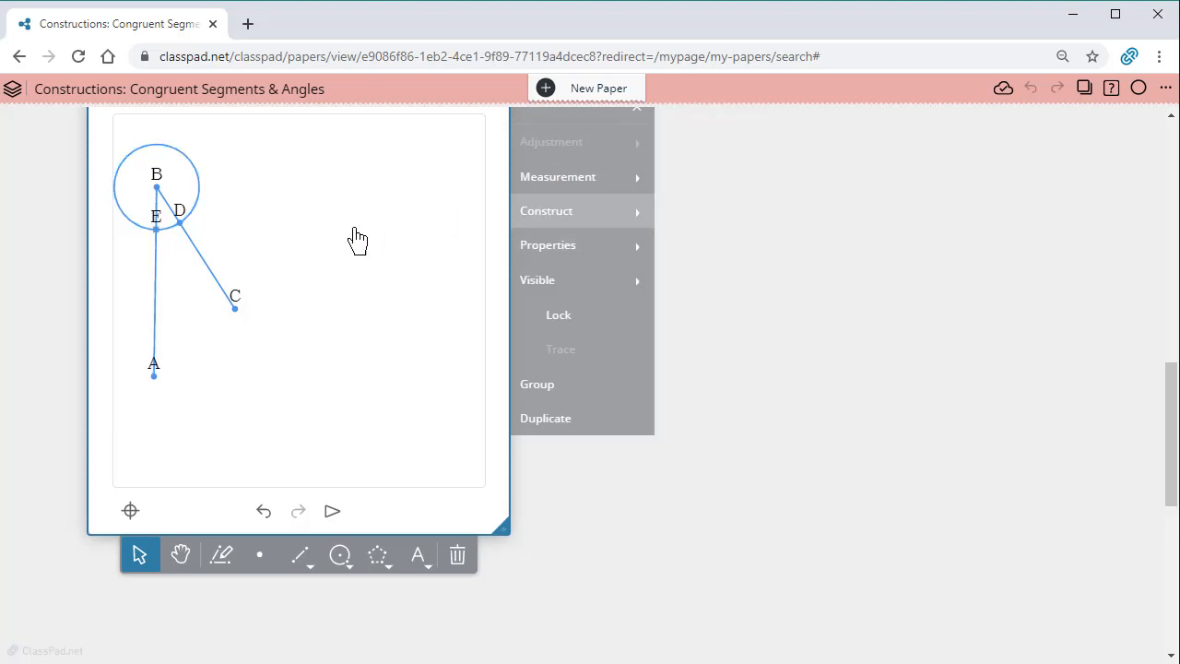
drag(157, 224, 224, 218)
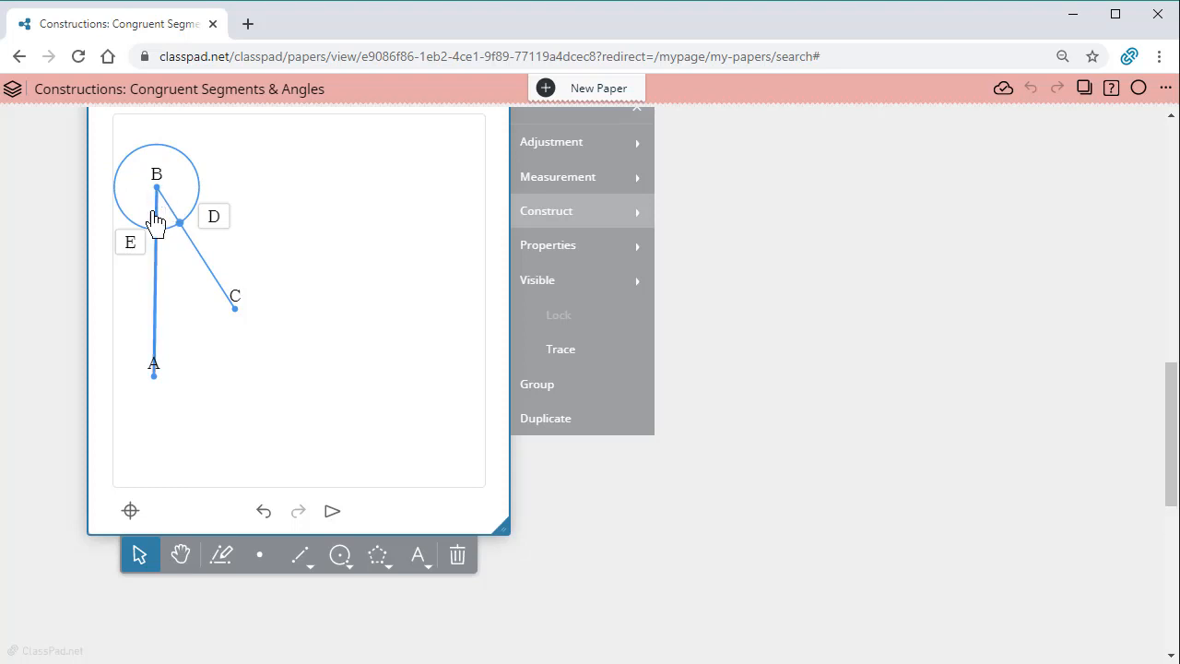
Step: Color intersection points D and E red
click(571, 249)
click(702, 126)
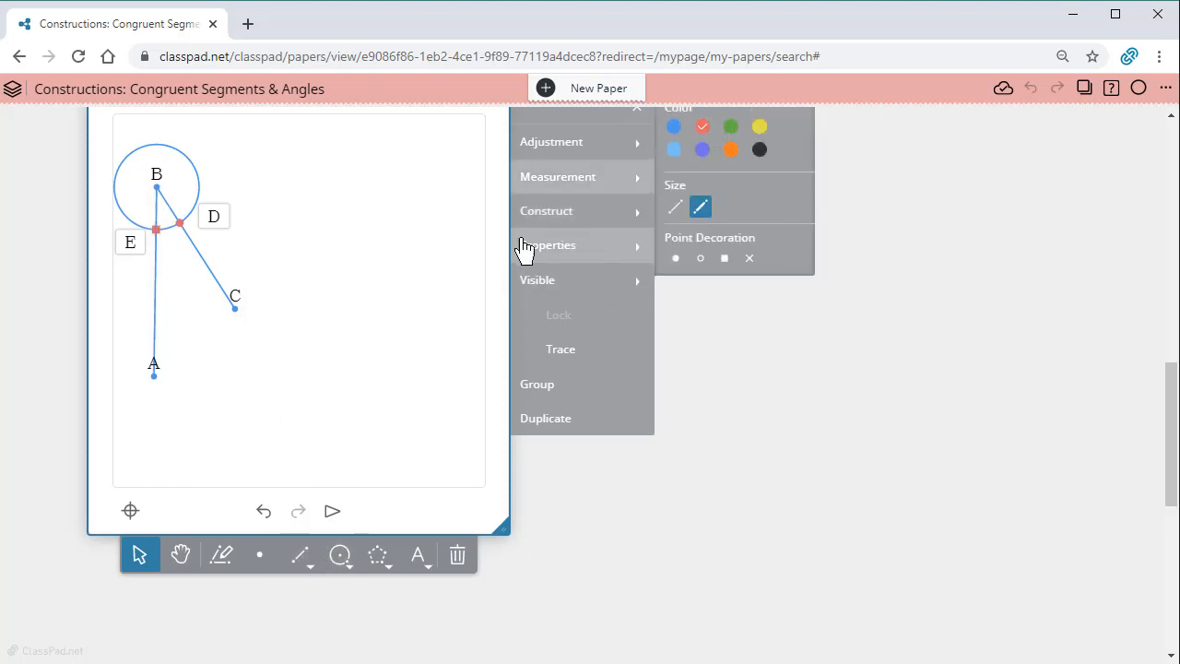
click(270, 412)
Step: Draw a separate, slightly rising segment to the lower right of angle ABC
click(299, 554)
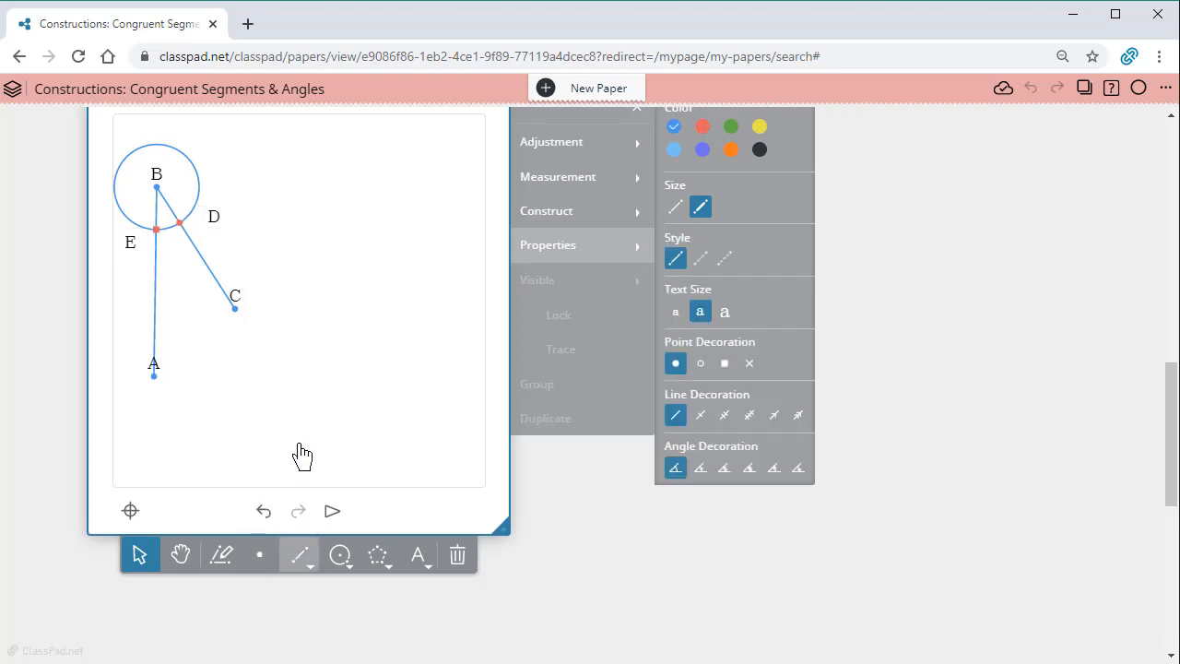
click(270, 411)
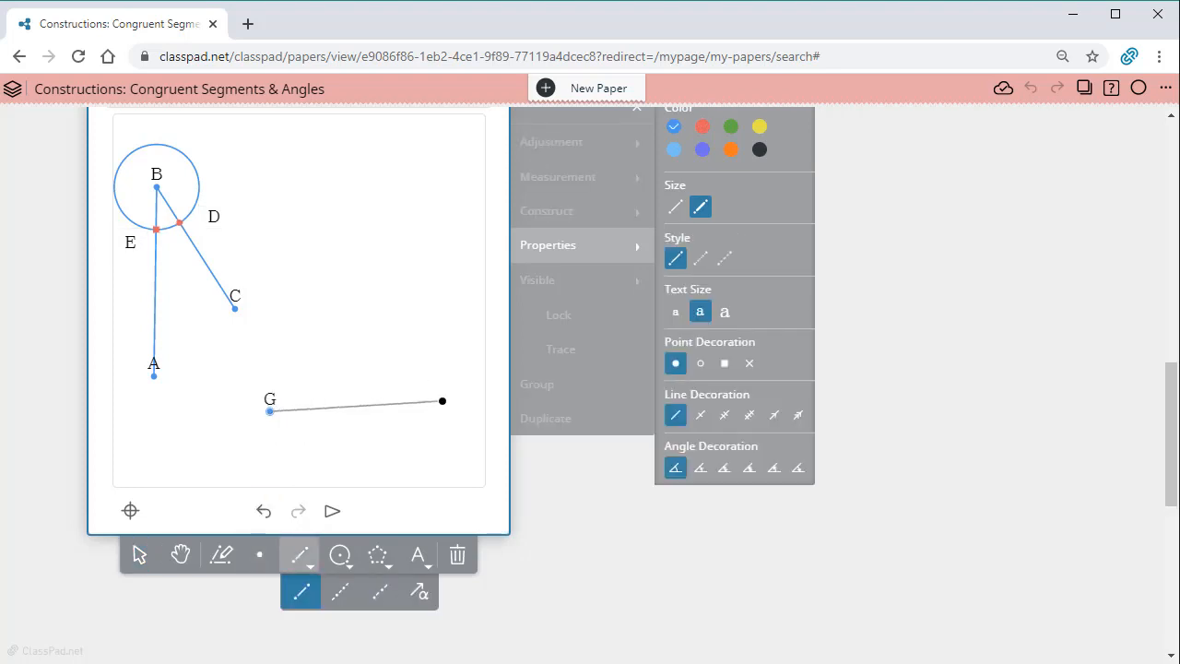
click(466, 389)
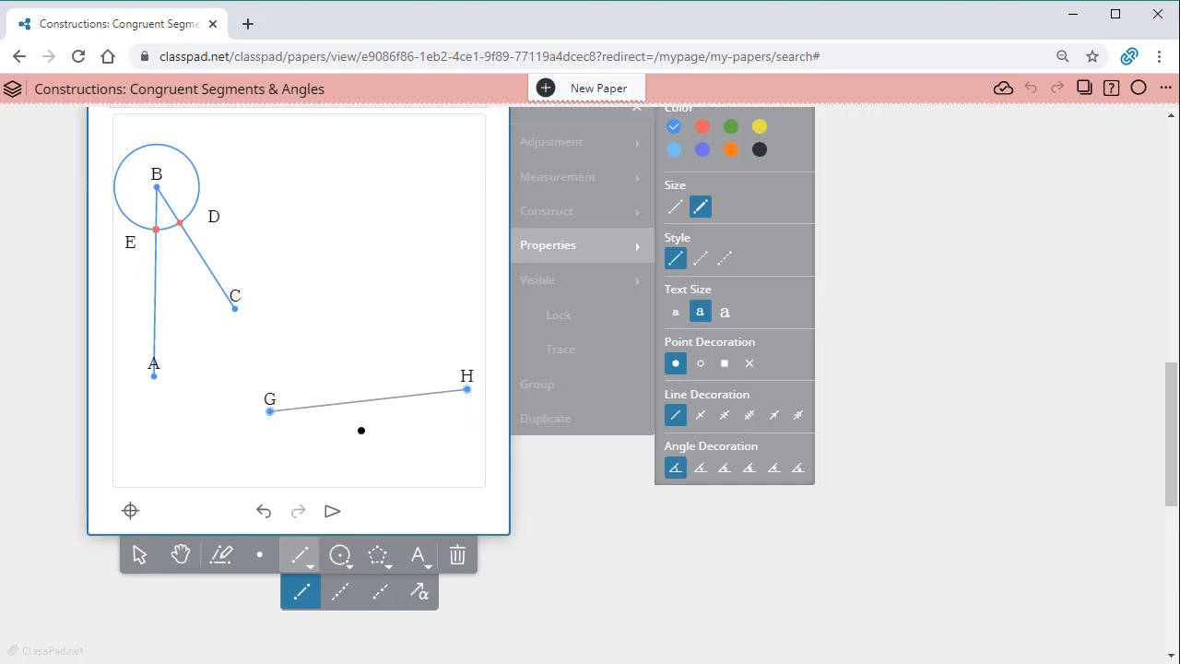
click(140, 554)
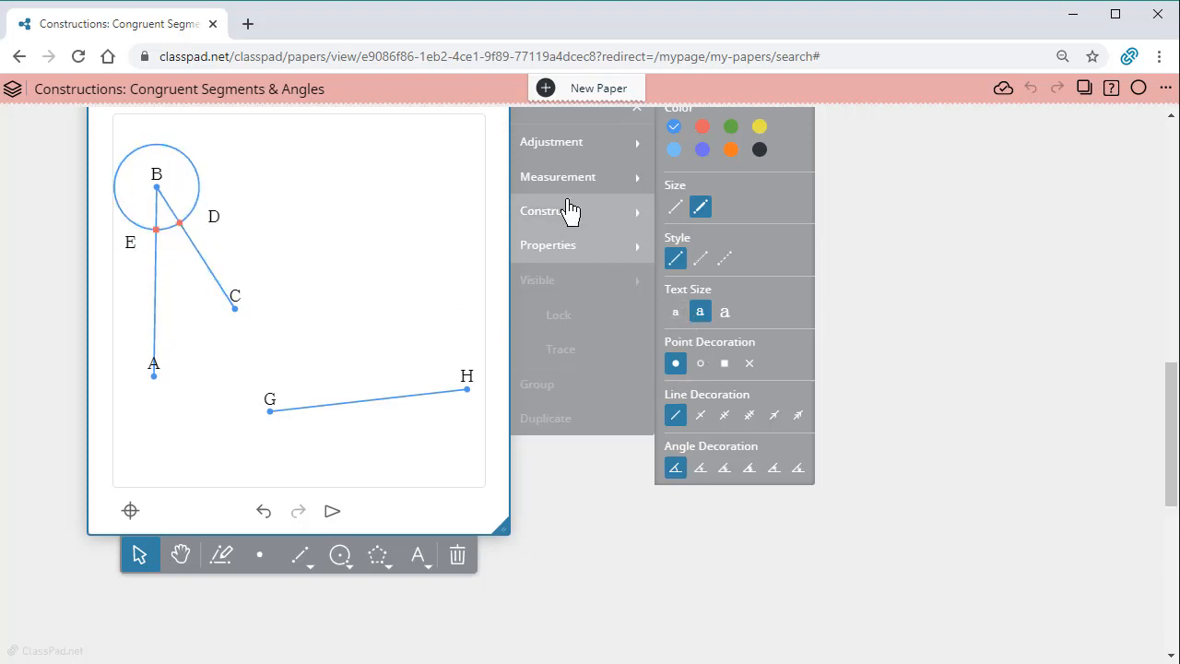
Step: Create an orange Compass circle with the same radius as the circle around B, and move its center onto point G
click(730, 149)
click(571, 219)
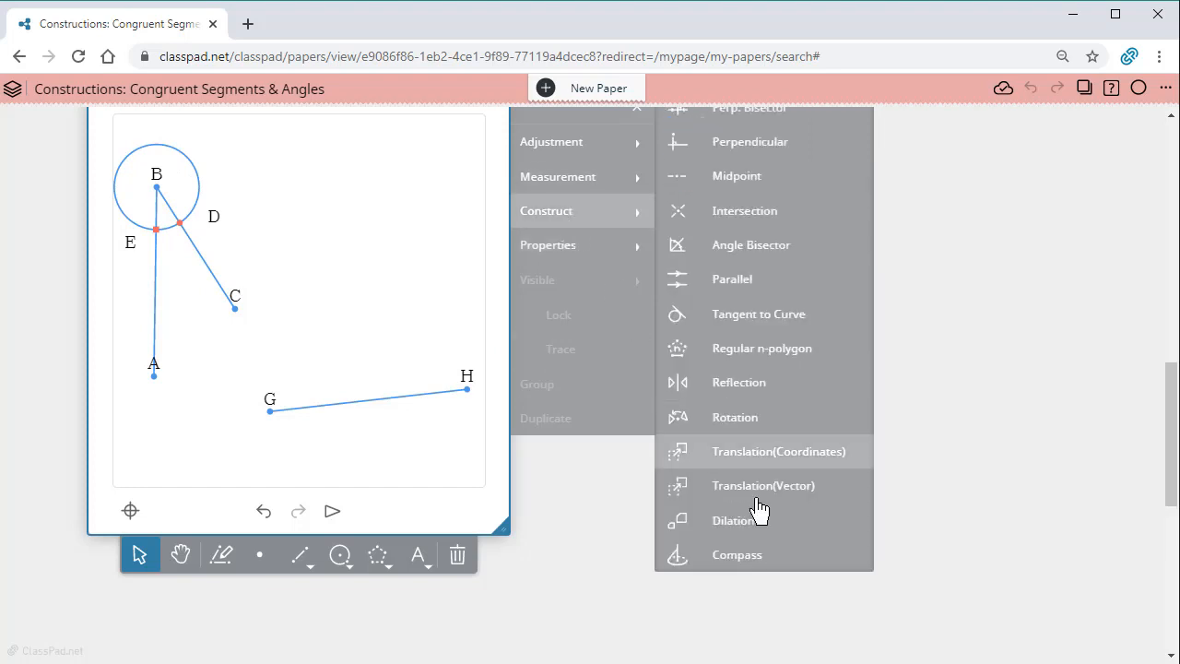
click(738, 555)
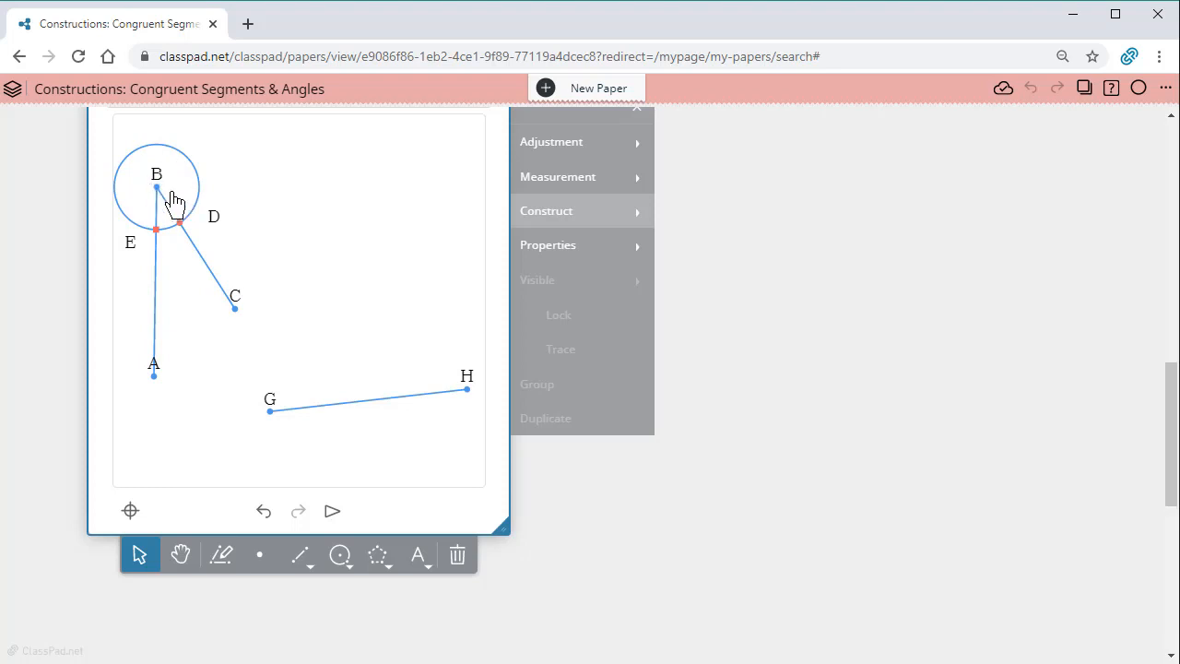
scroll(924, 492, up, 1)
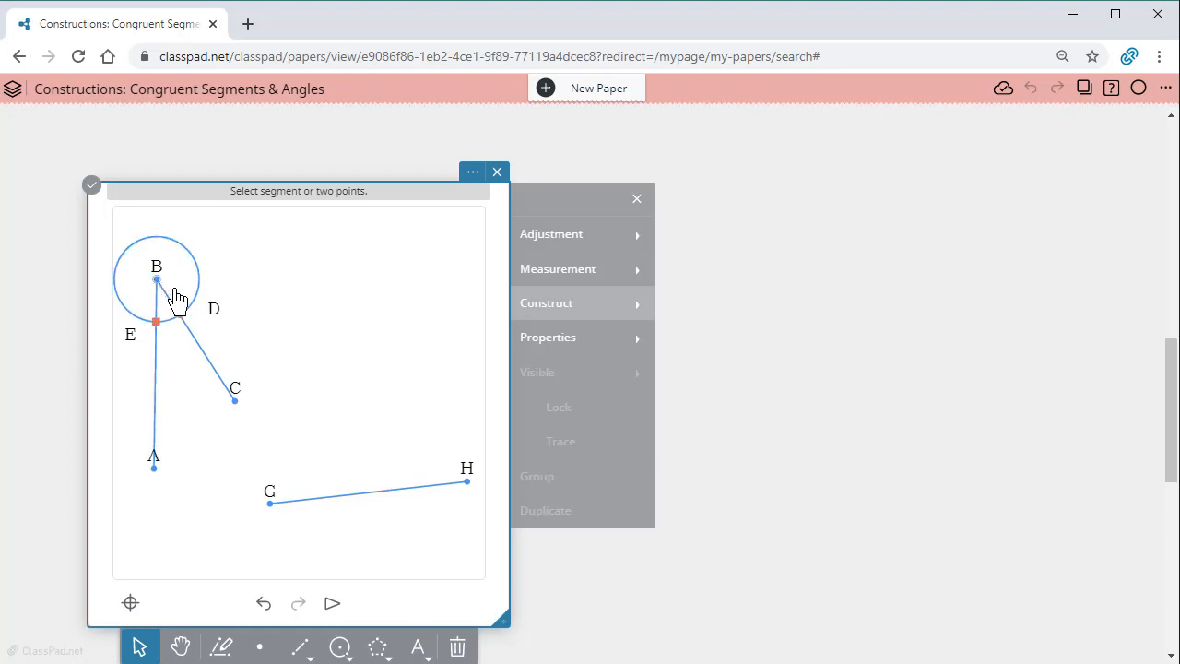
click(172, 299)
click(138, 648)
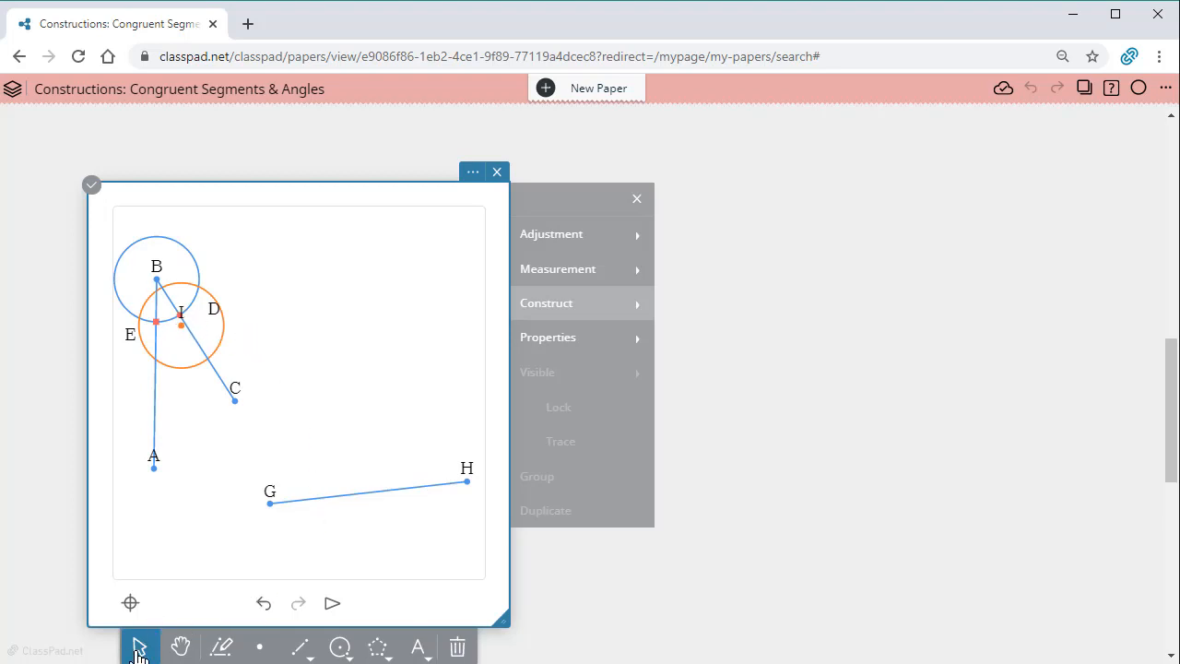
drag(221, 350, 271, 504)
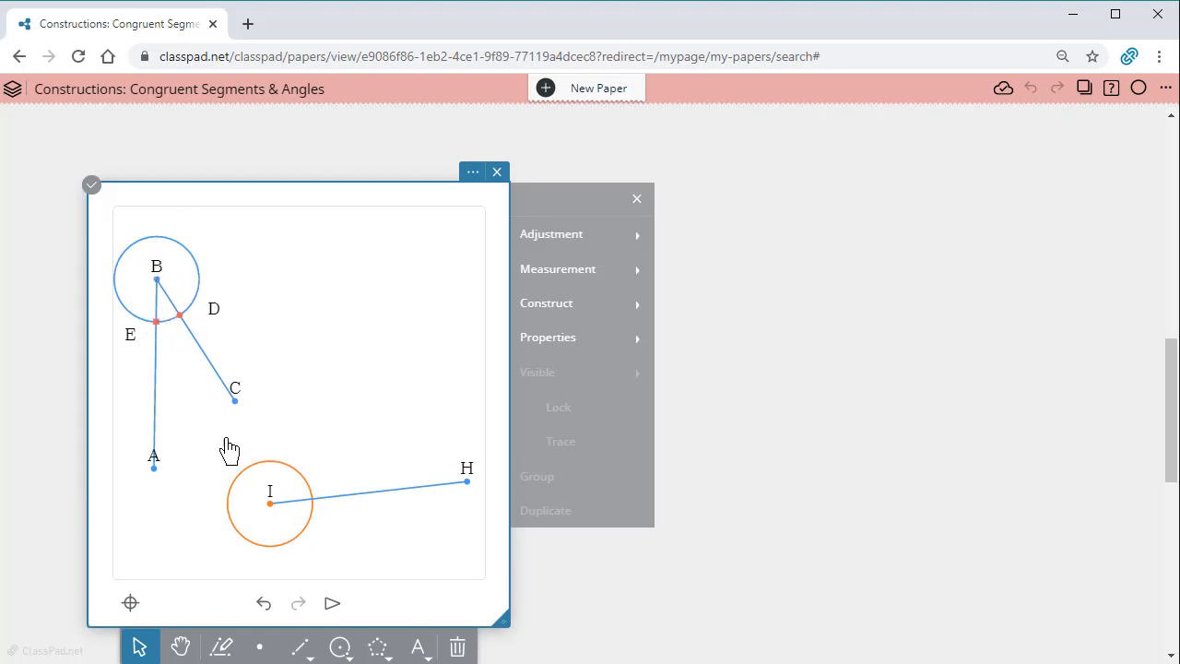
Step: Construct the intersection of the orange circle and the lower segment ending at H
click(316, 497)
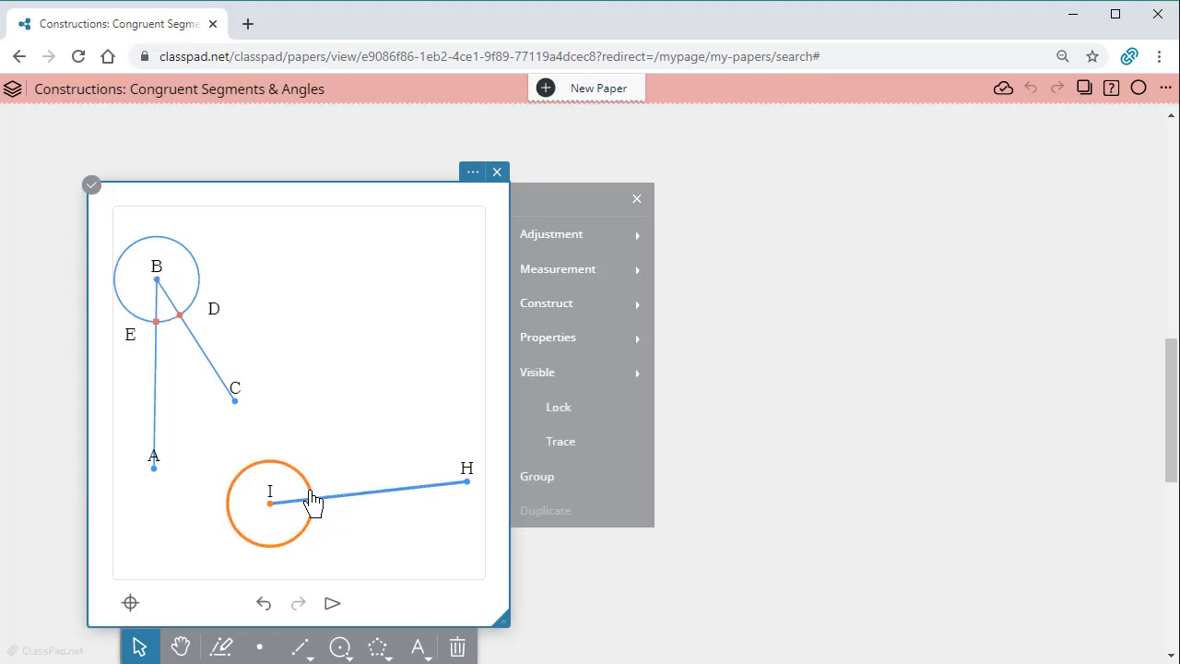
click(586, 313)
click(732, 310)
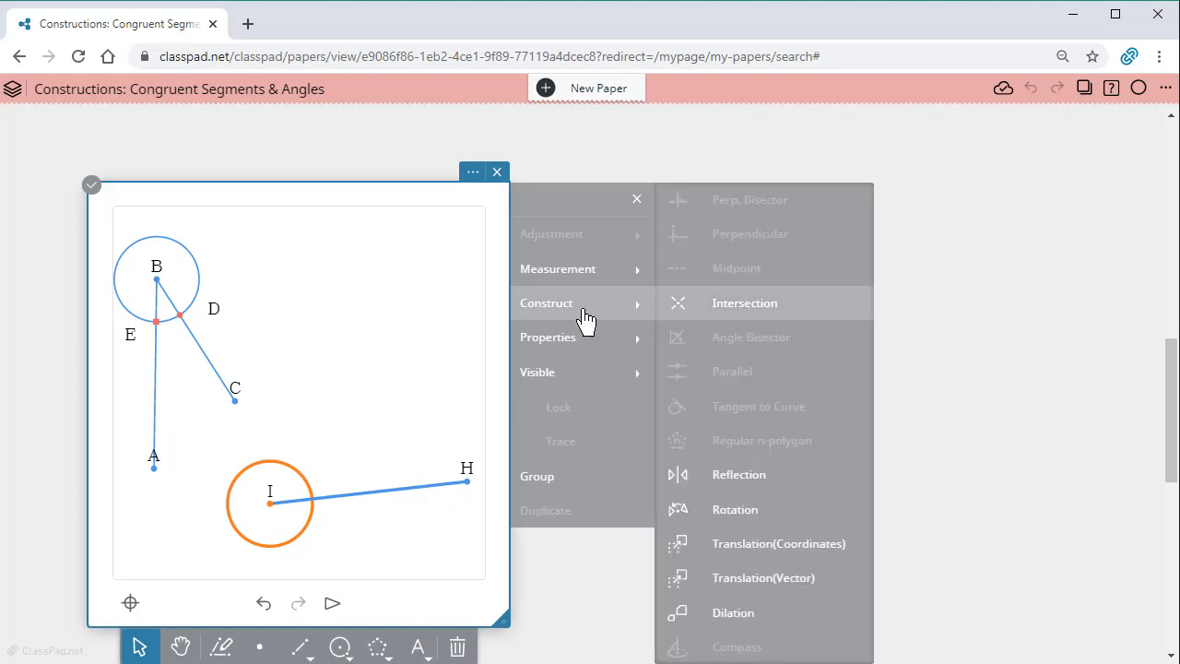
Step: Move the new intersection point's label to its lower right and color the point green
drag(311, 491, 354, 532)
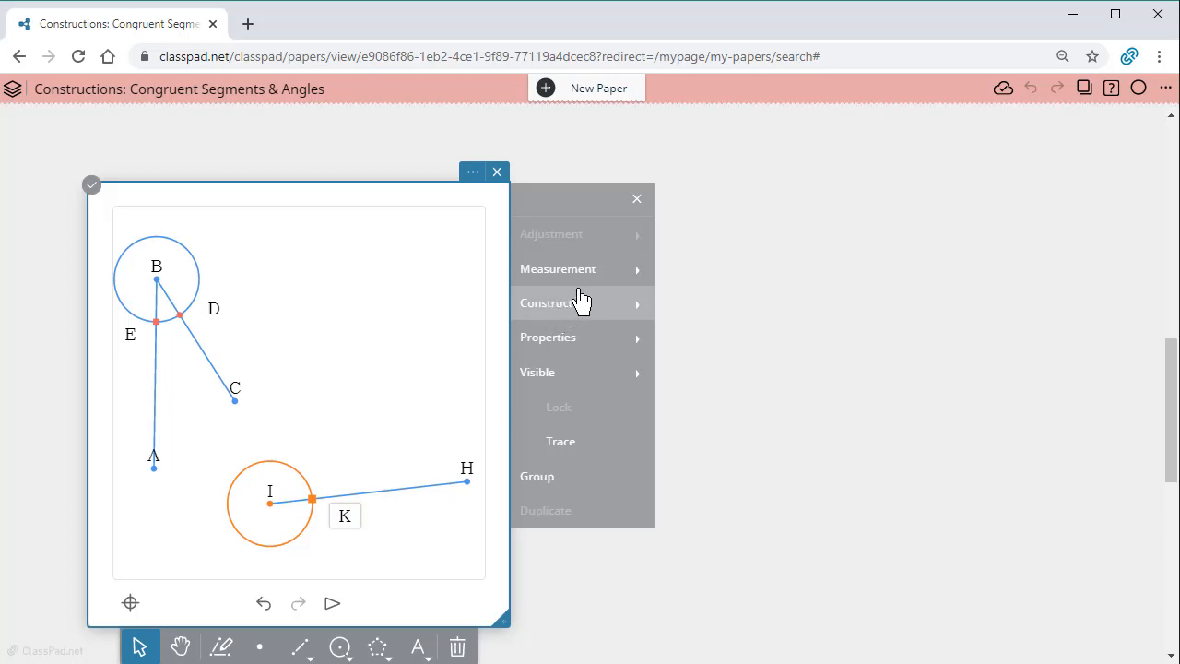
click(595, 339)
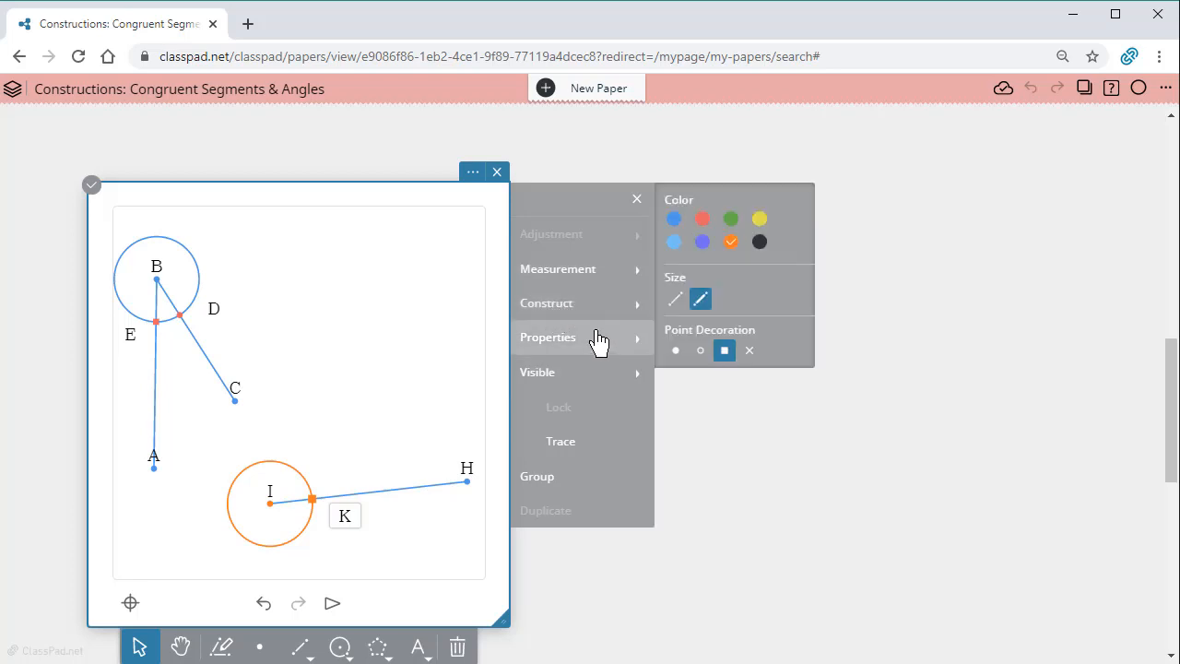
click(730, 221)
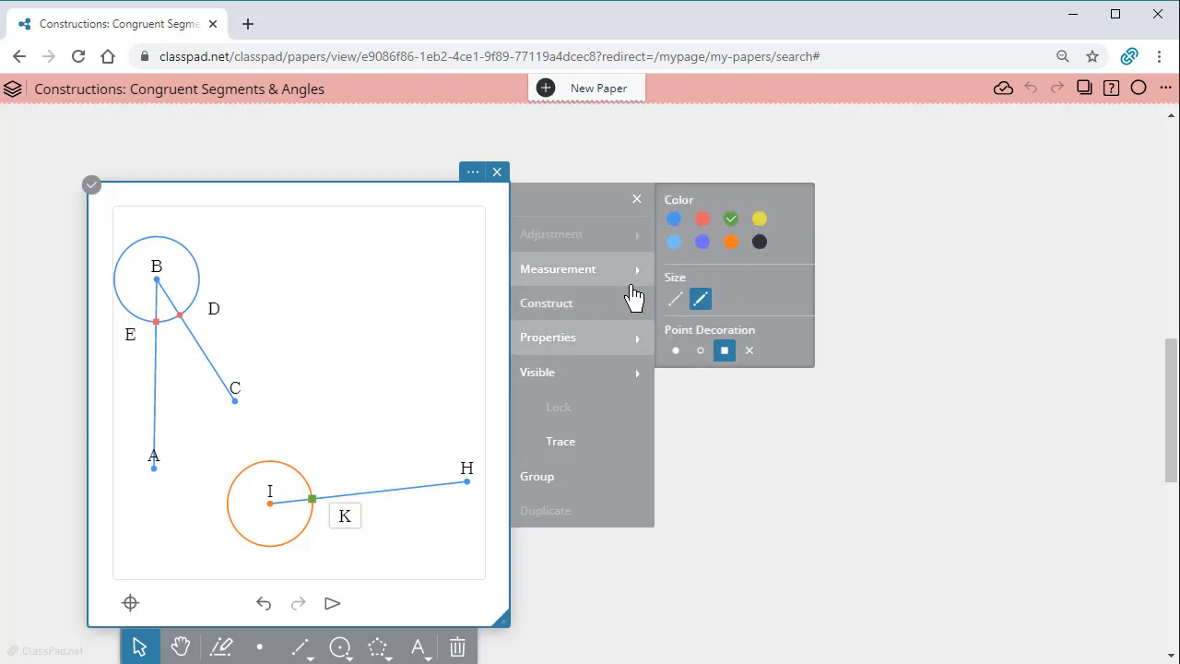
click(599, 312)
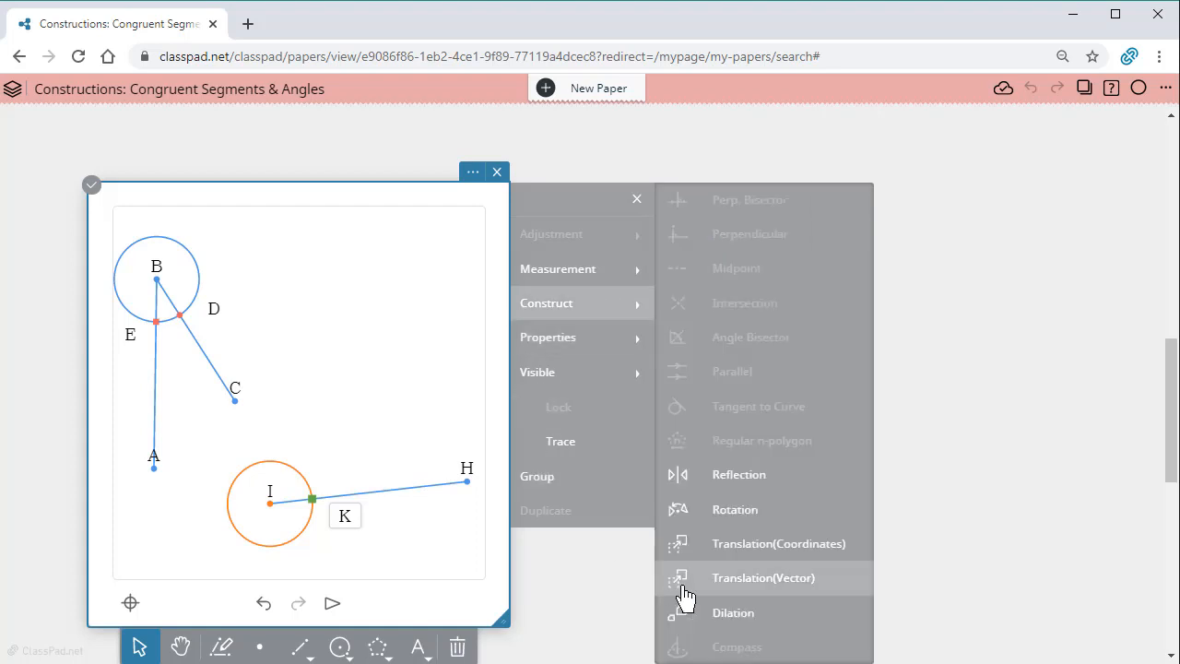
click(433, 294)
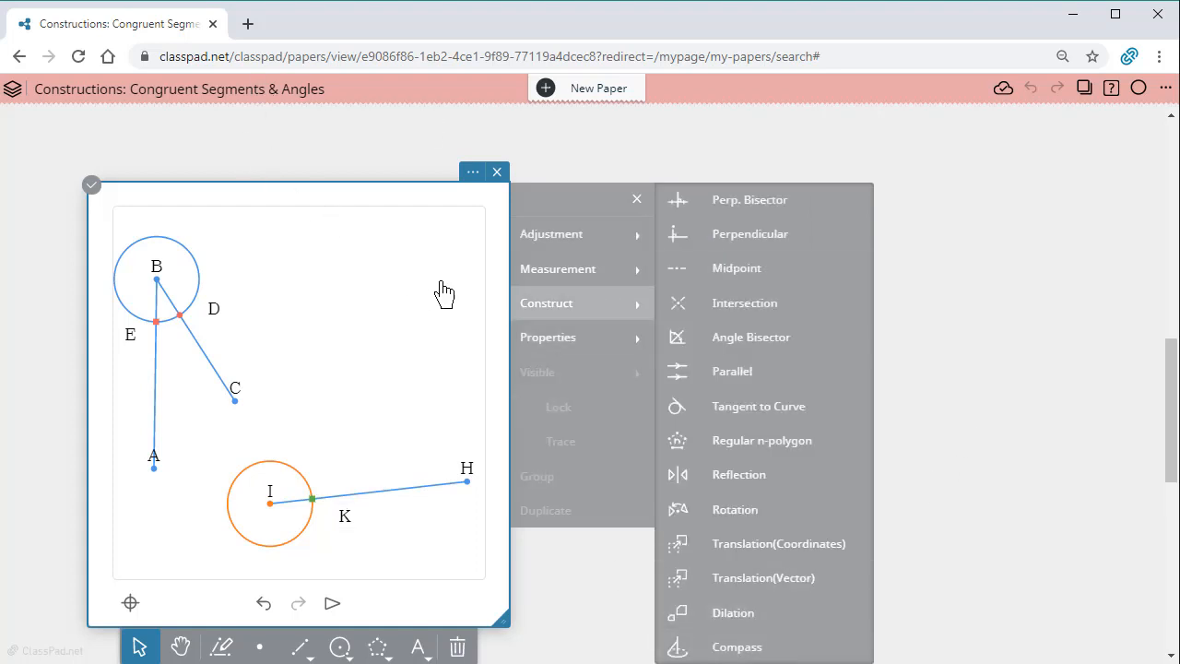
click(975, 440)
click(441, 343)
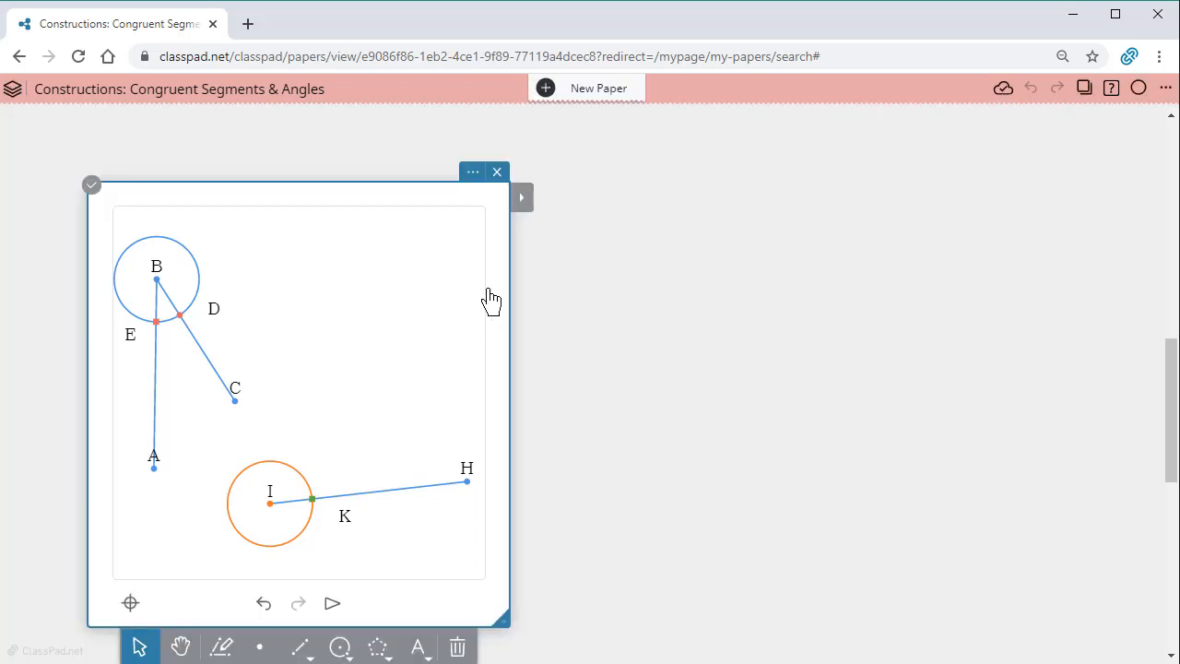
Step: Create a Compass circle with radius DE and move it to the empty area right of the angle
click(519, 217)
click(551, 314)
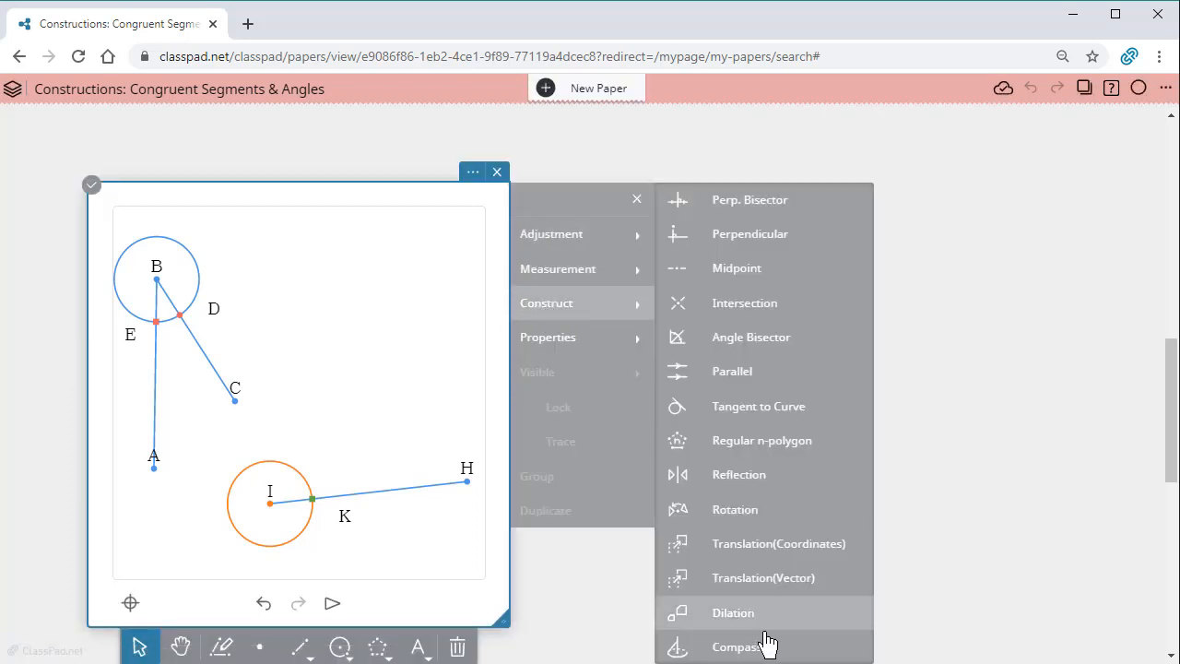
click(767, 643)
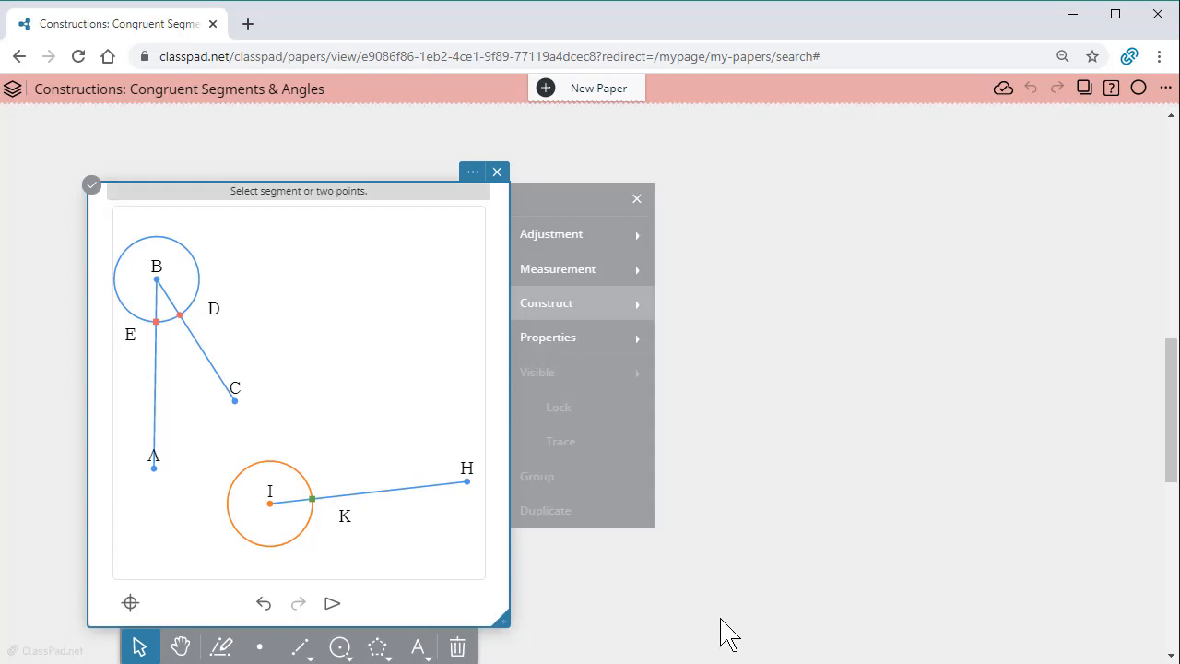
click(157, 322)
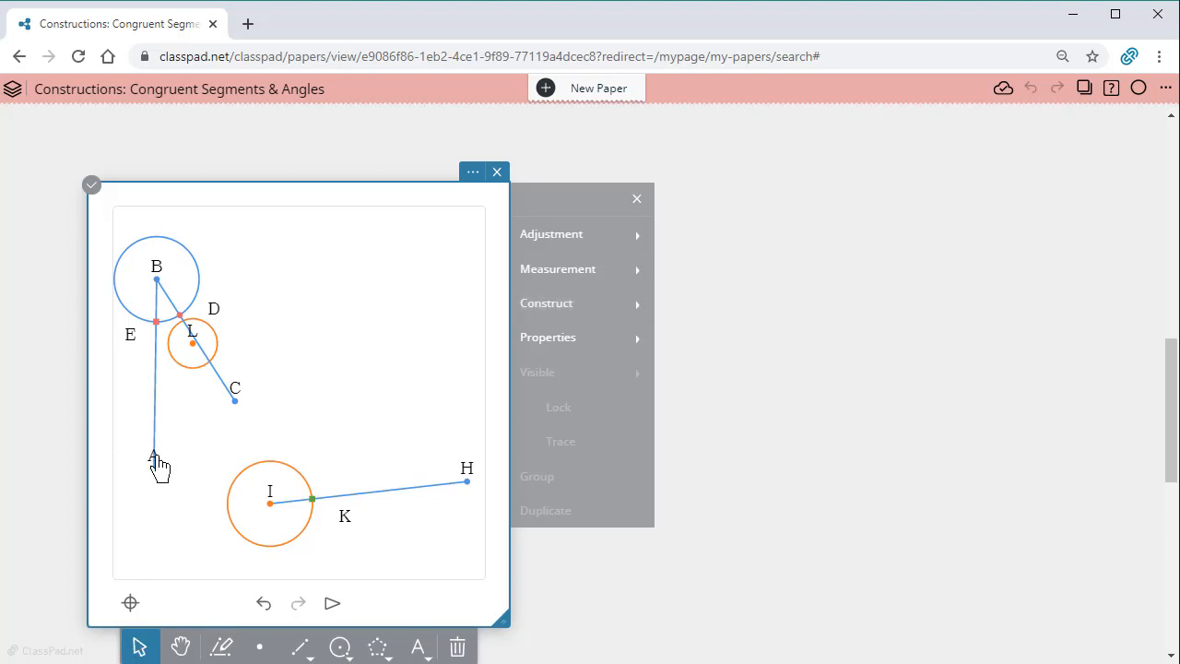
drag(194, 348, 353, 318)
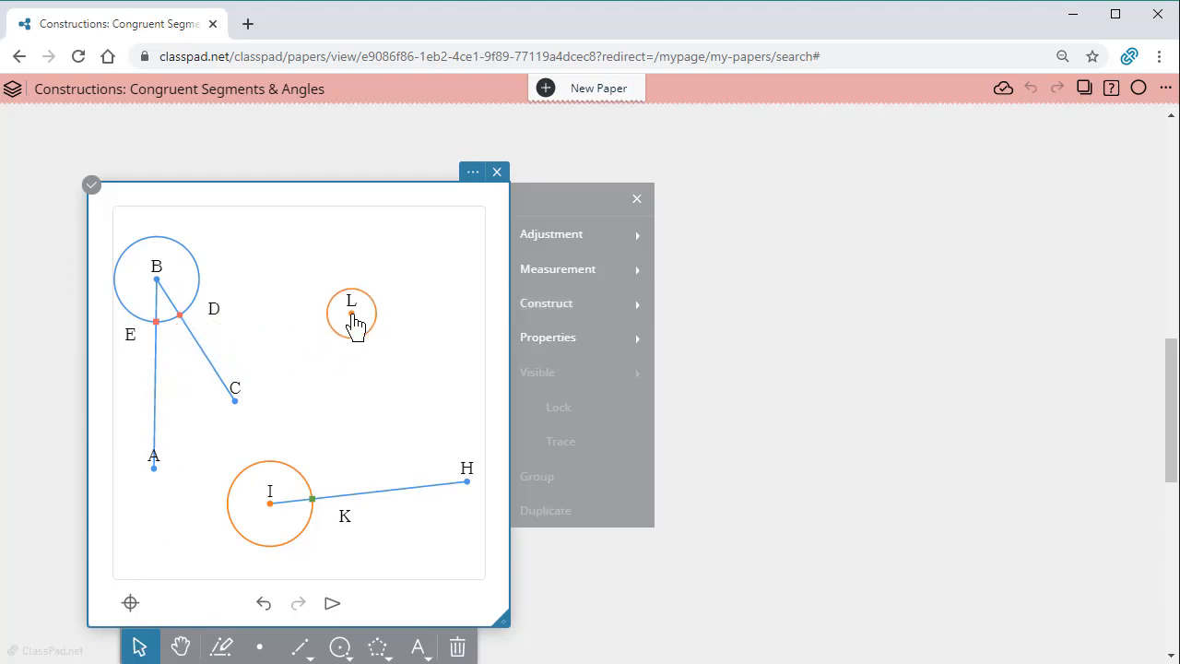
Step: Draw a circle centered on point D that passes through point E
click(340, 647)
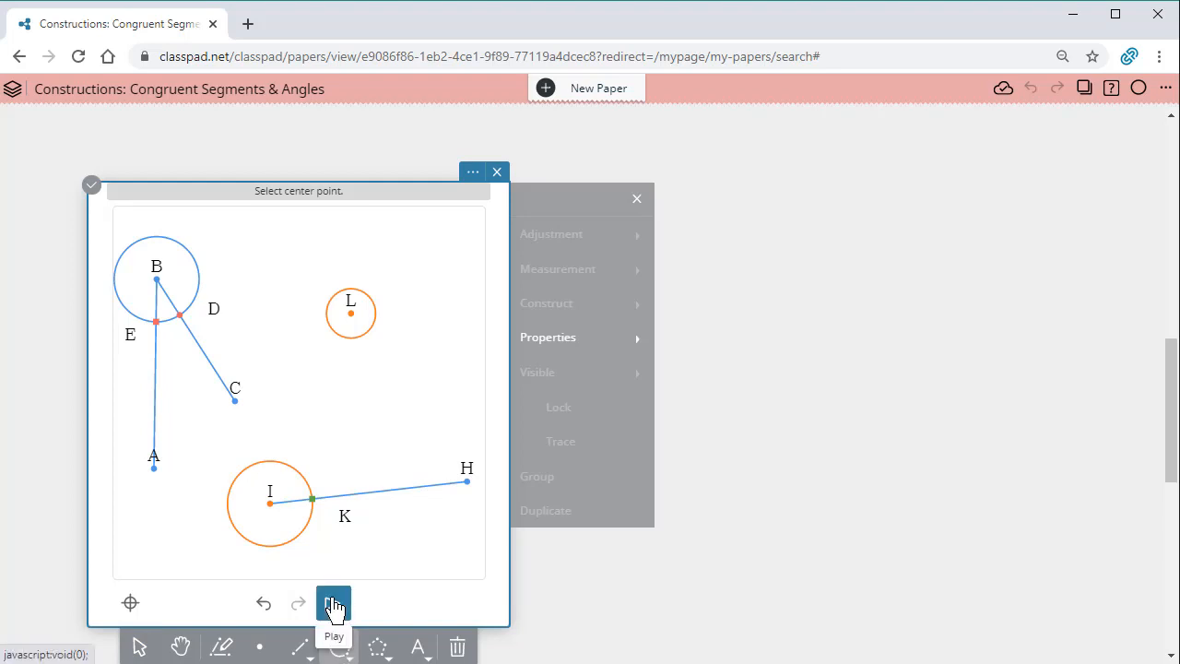
click(180, 316)
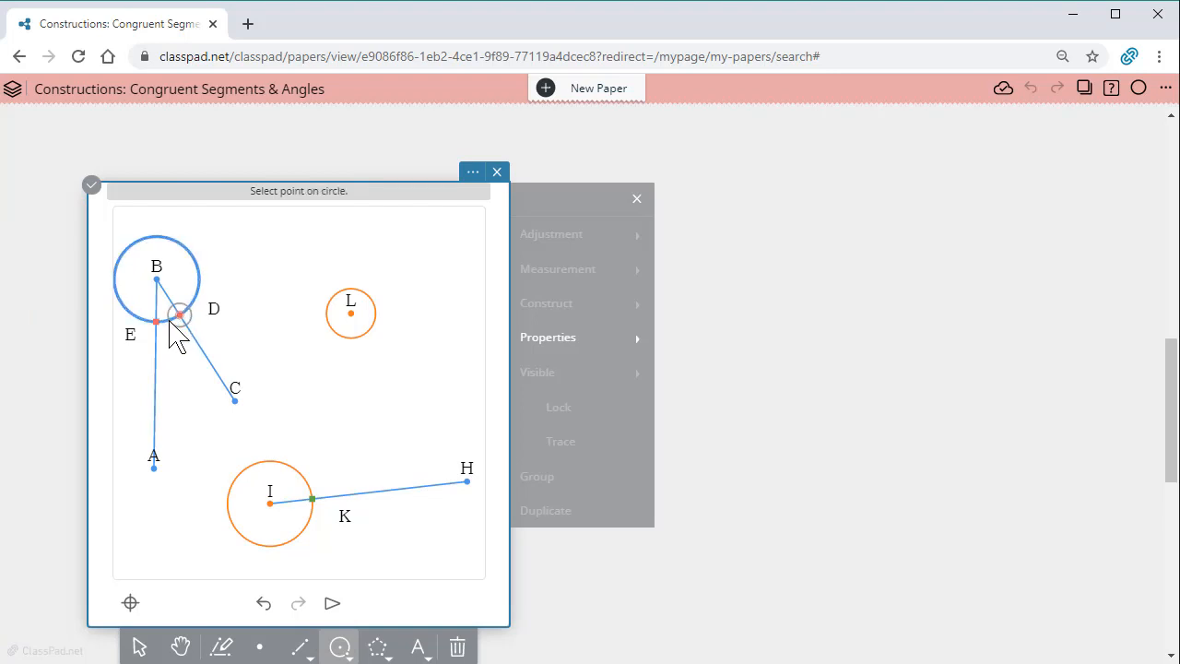
click(157, 322)
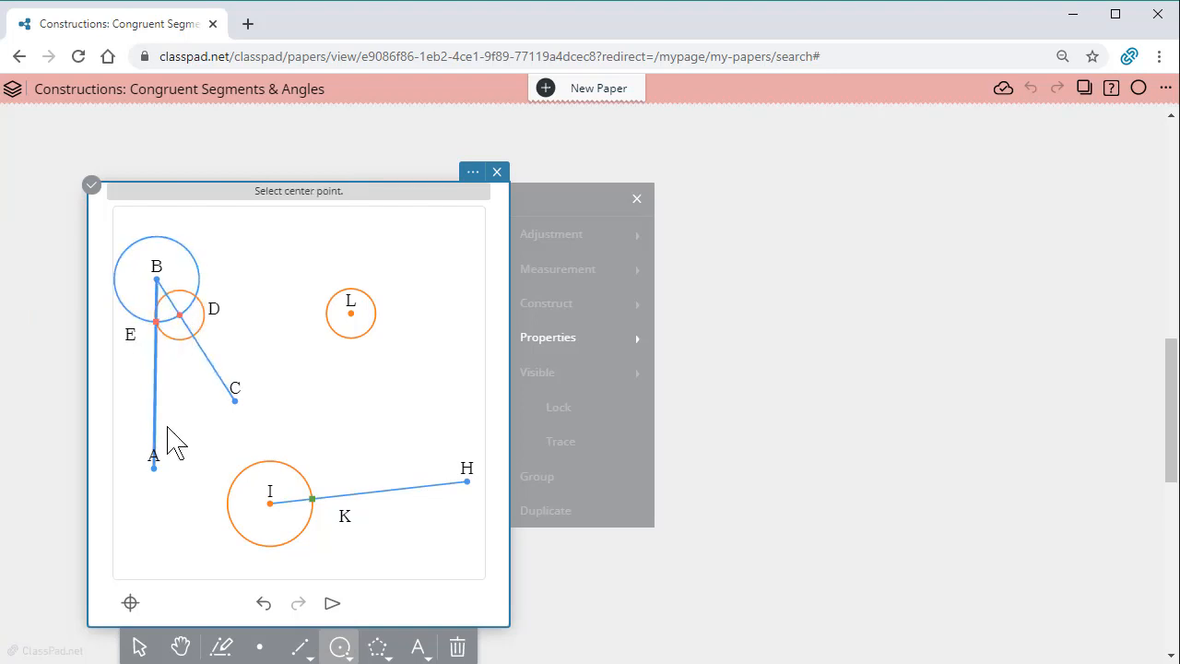
click(141, 645)
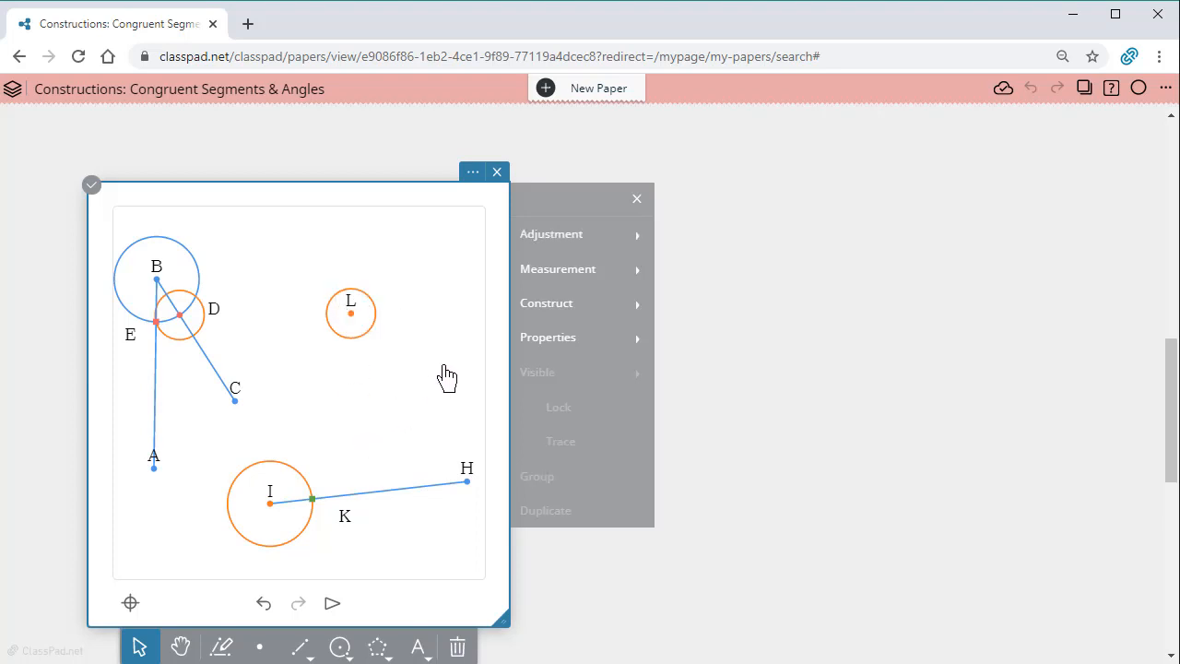
Step: Center the small Compass circle on green point K and construct its intersections with the larger orange circle
drag(353, 317, 314, 504)
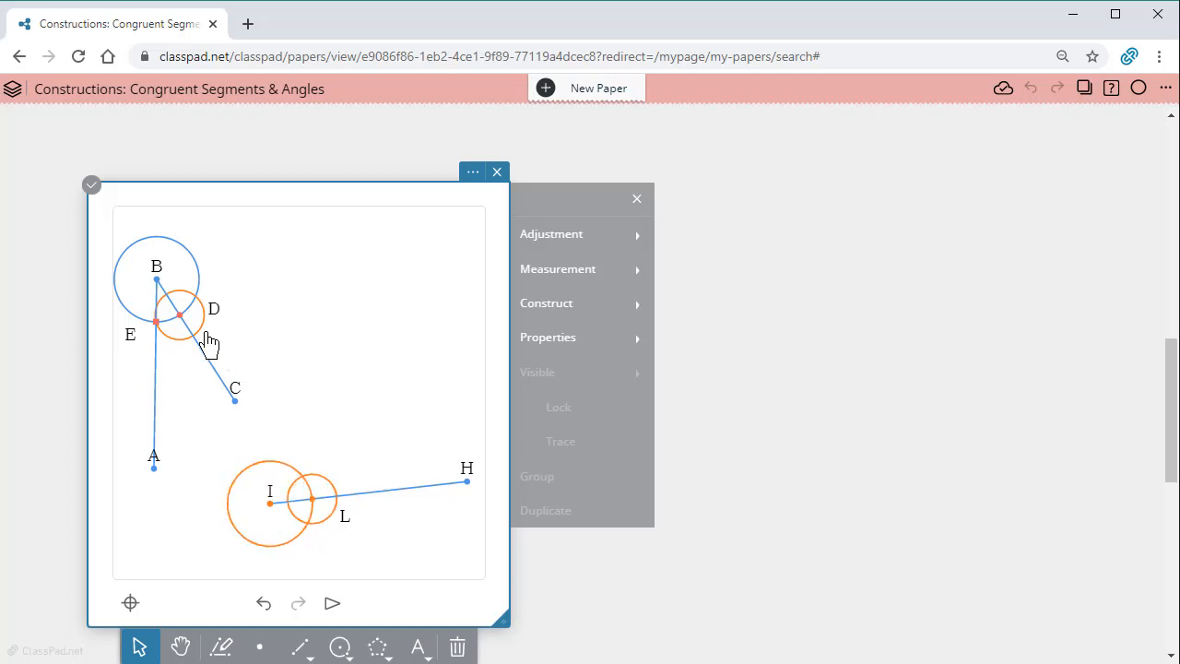
click(323, 481)
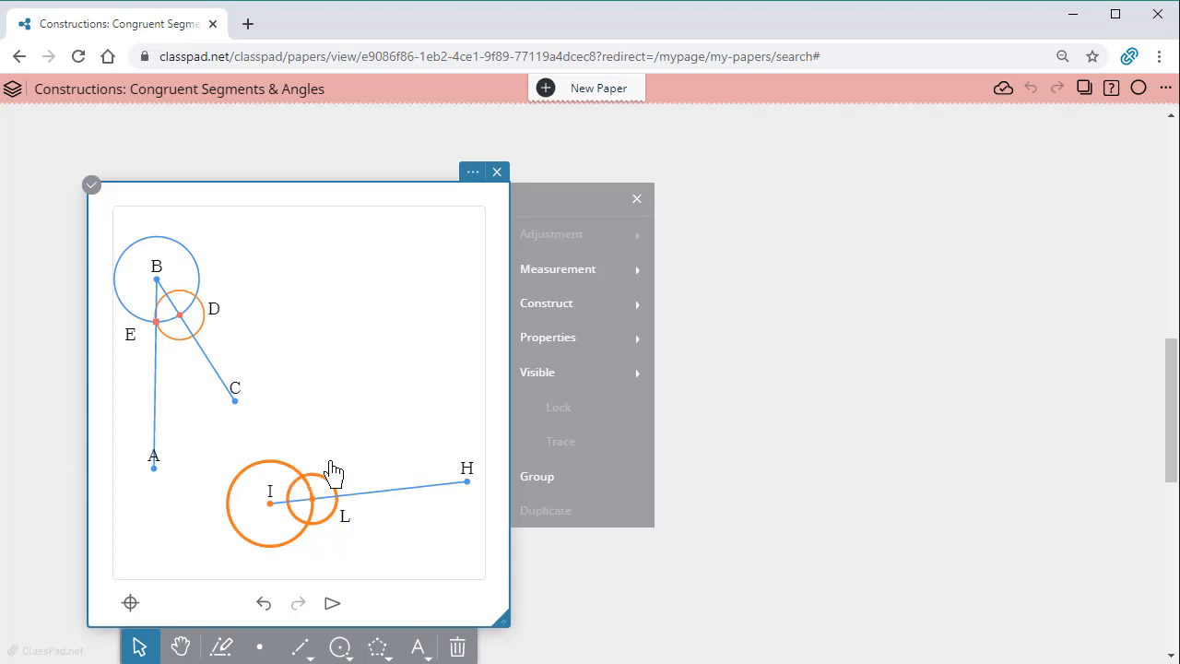
click(598, 318)
click(729, 306)
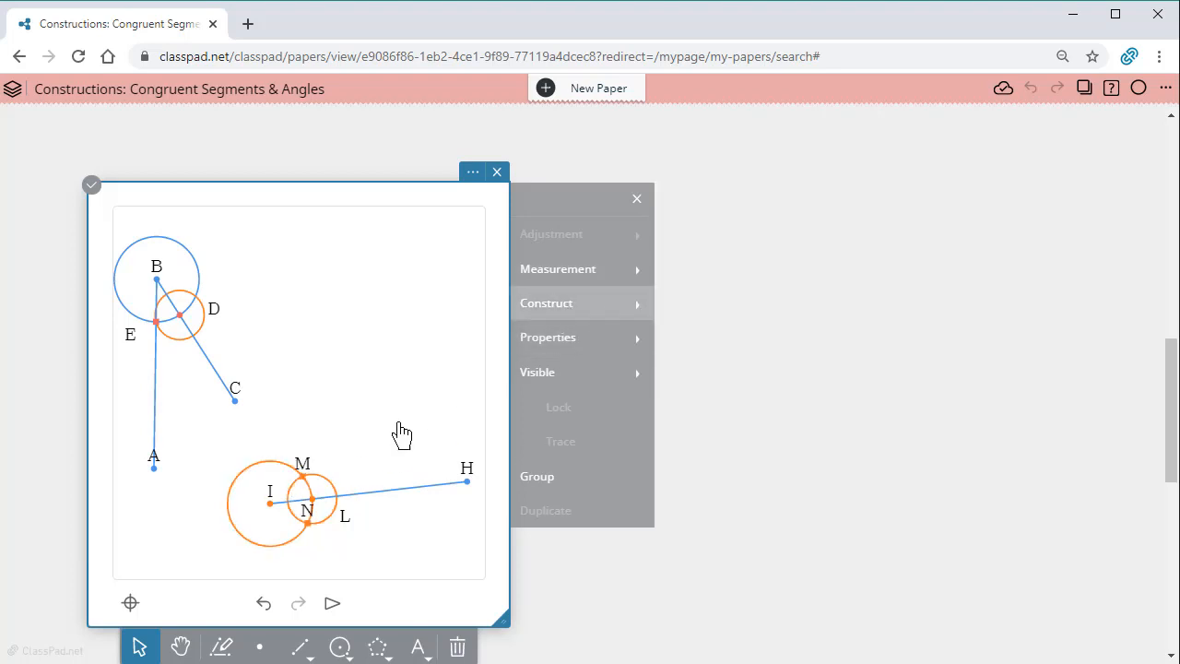
Step: Move the label of intersection point N below the point, clear of the two orange circles
click(307, 521)
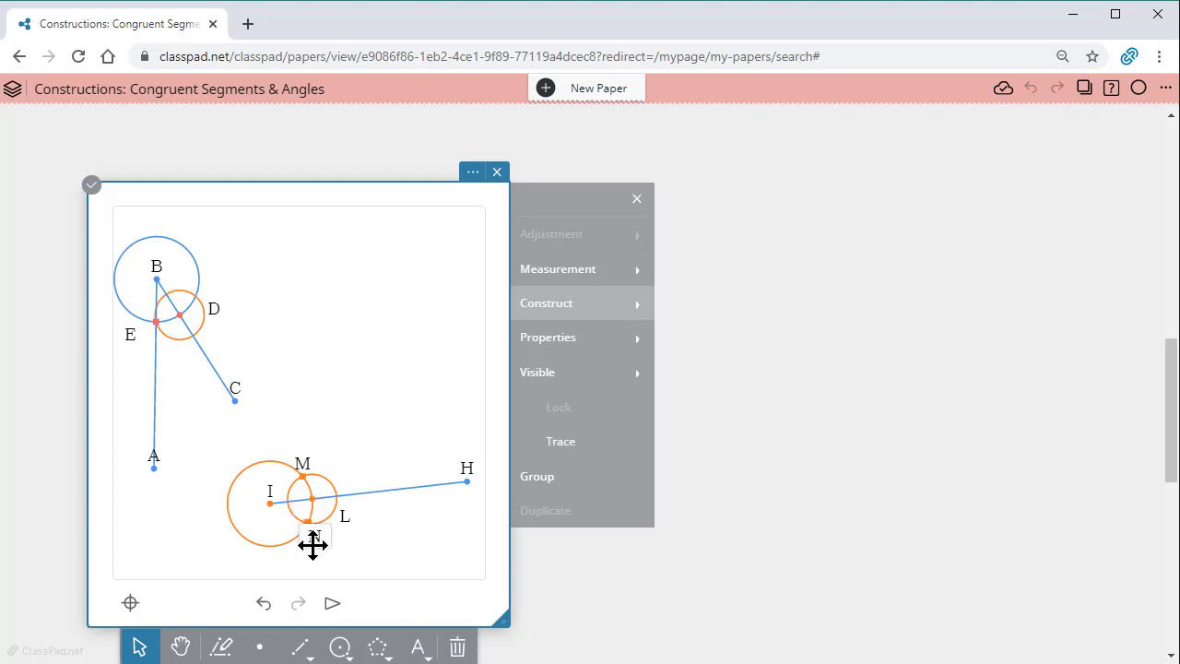
click(375, 420)
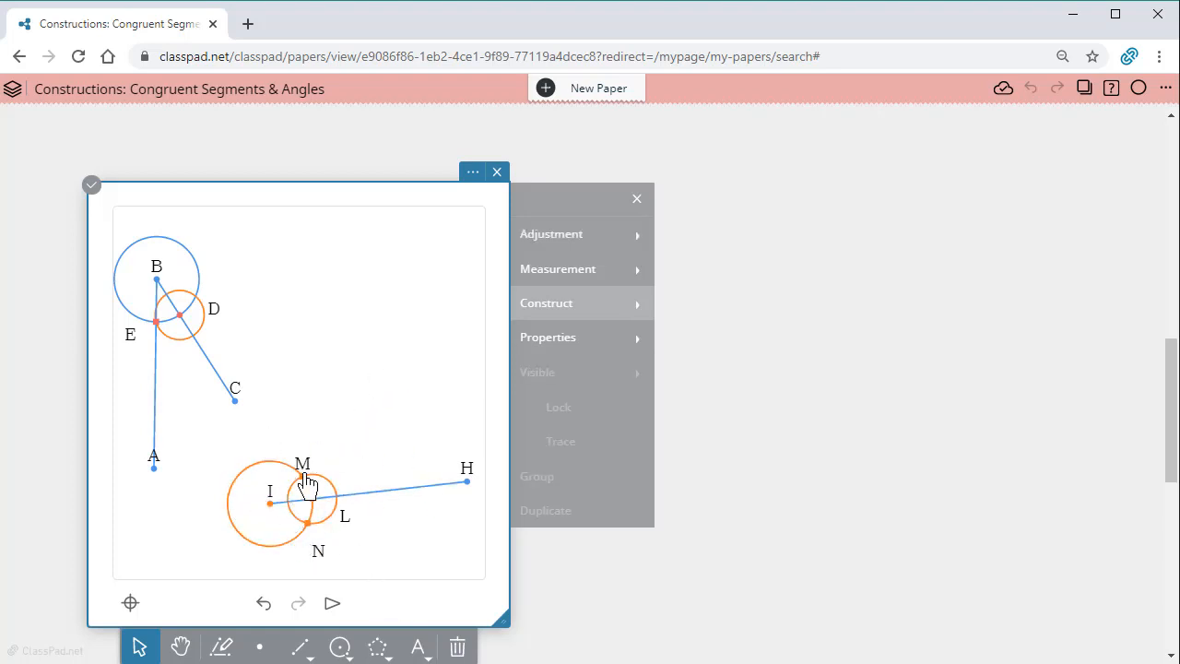
Step: Set the drawing color to green and draw a ray from point I through intersection point M
click(559, 339)
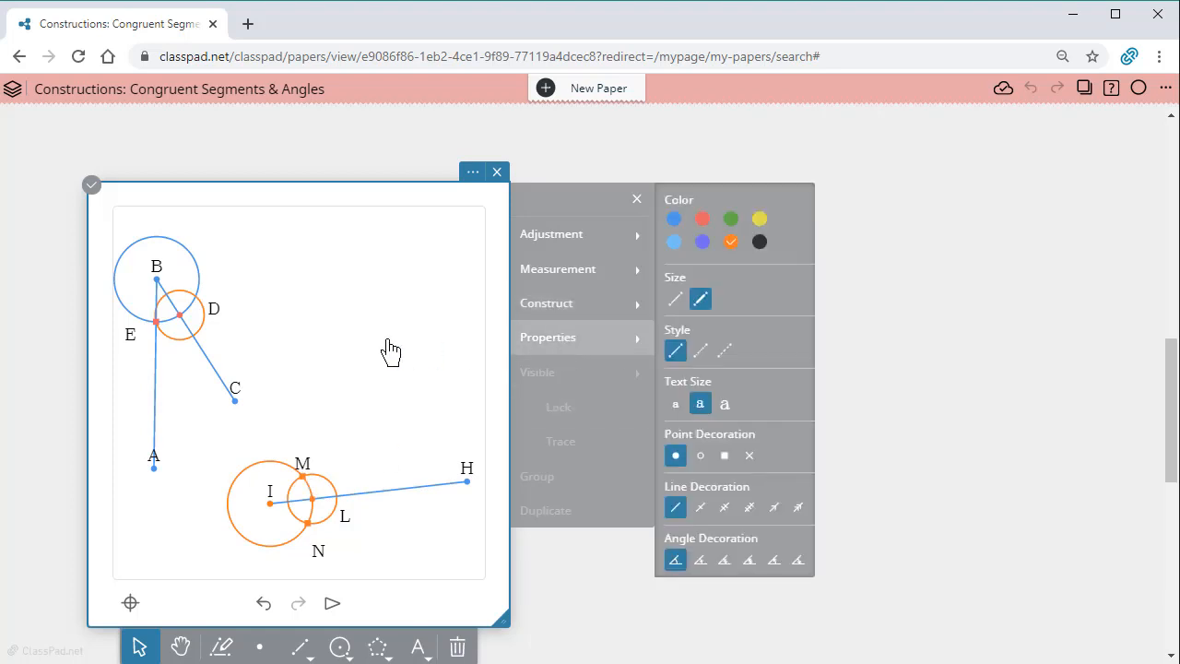
click(731, 220)
click(300, 648)
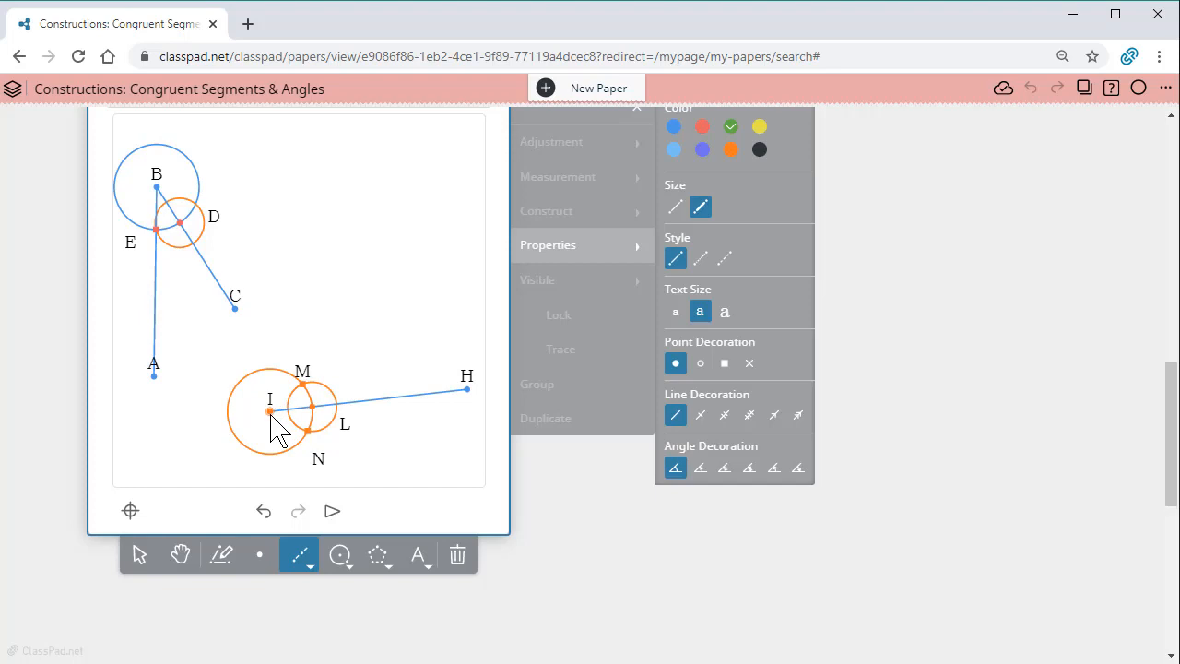
click(270, 413)
click(303, 381)
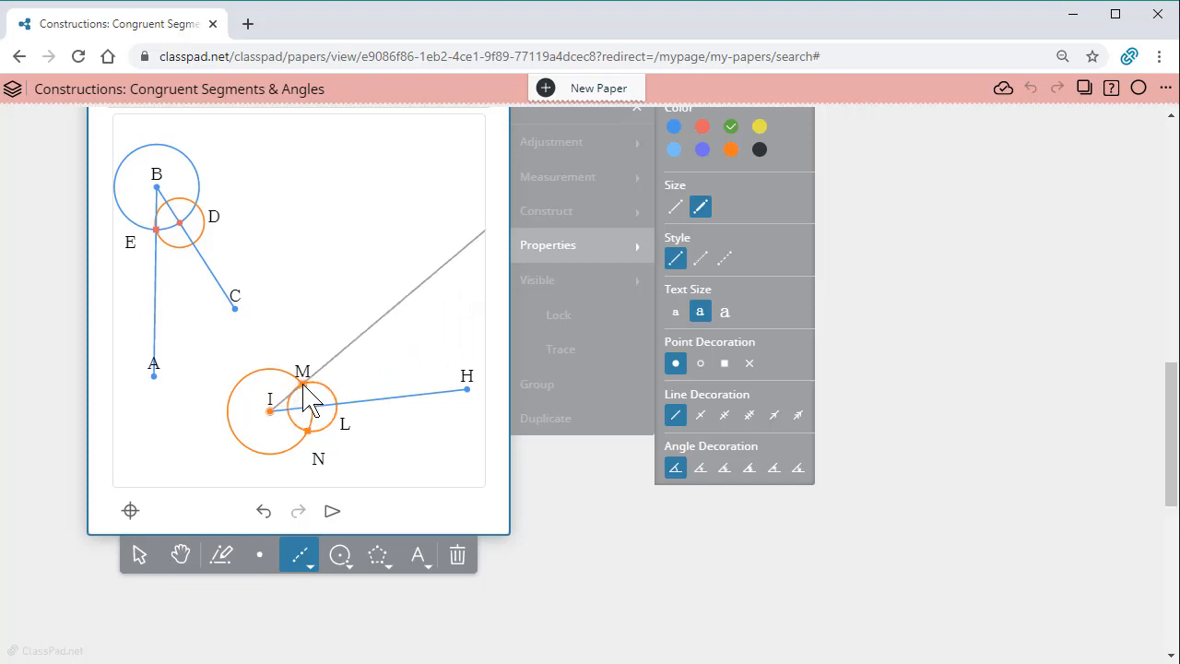
click(138, 556)
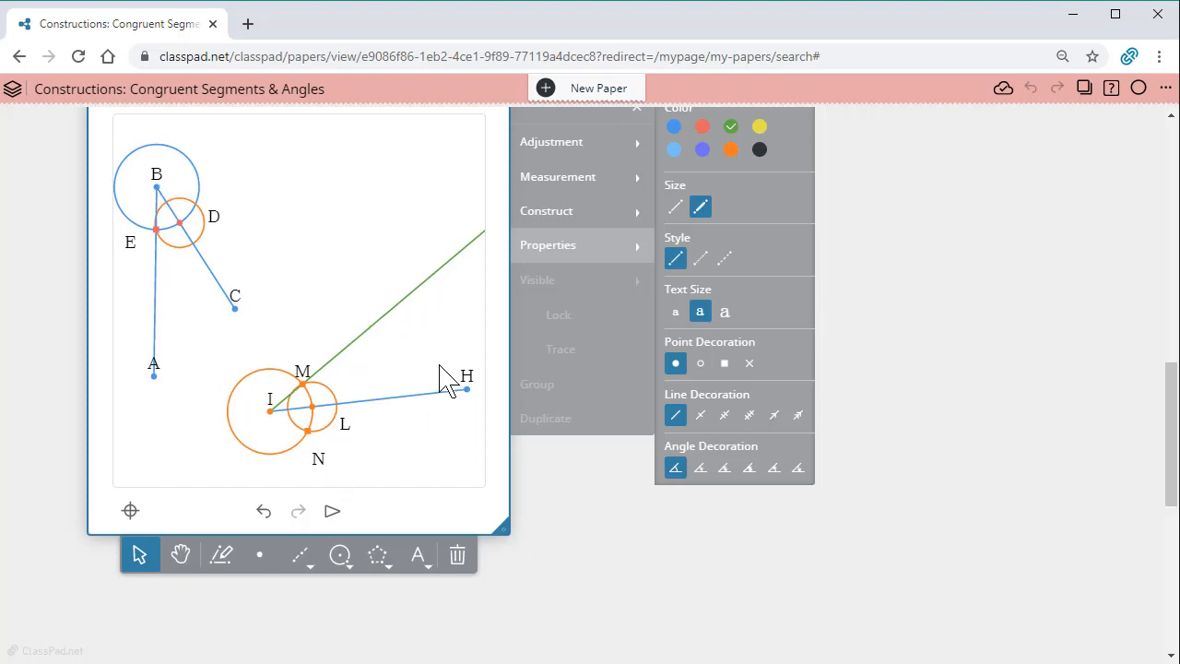
scroll(1056, 426, up, 7)
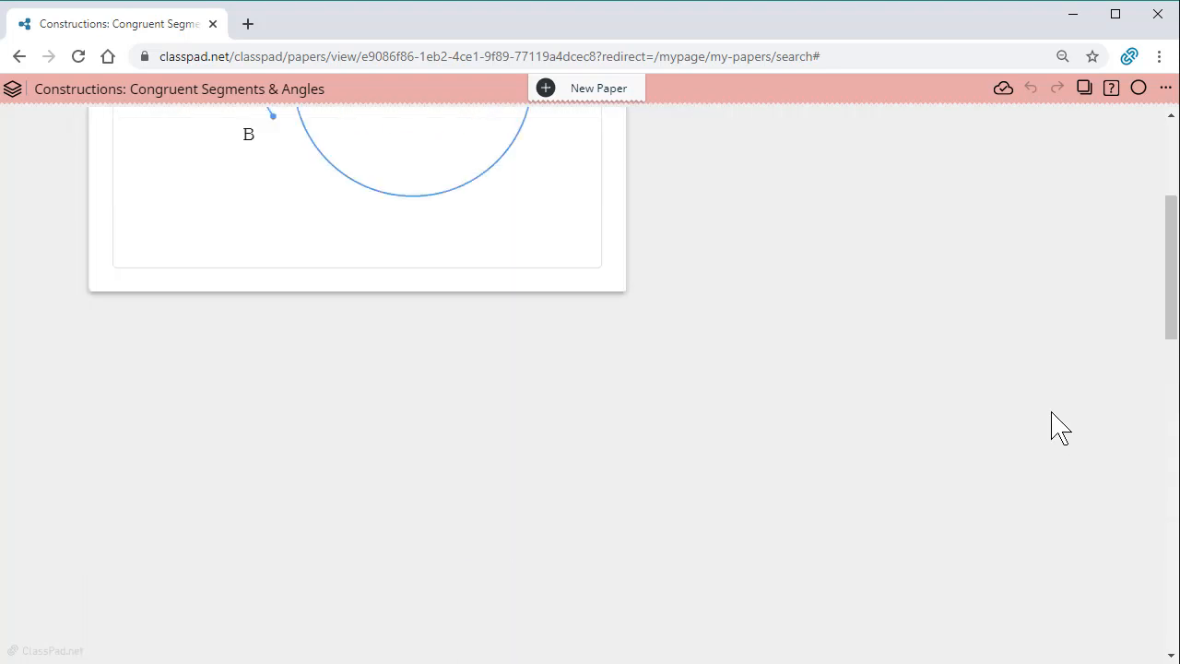
scroll(1061, 427, up, 3)
scroll(1057, 427, down, 13)
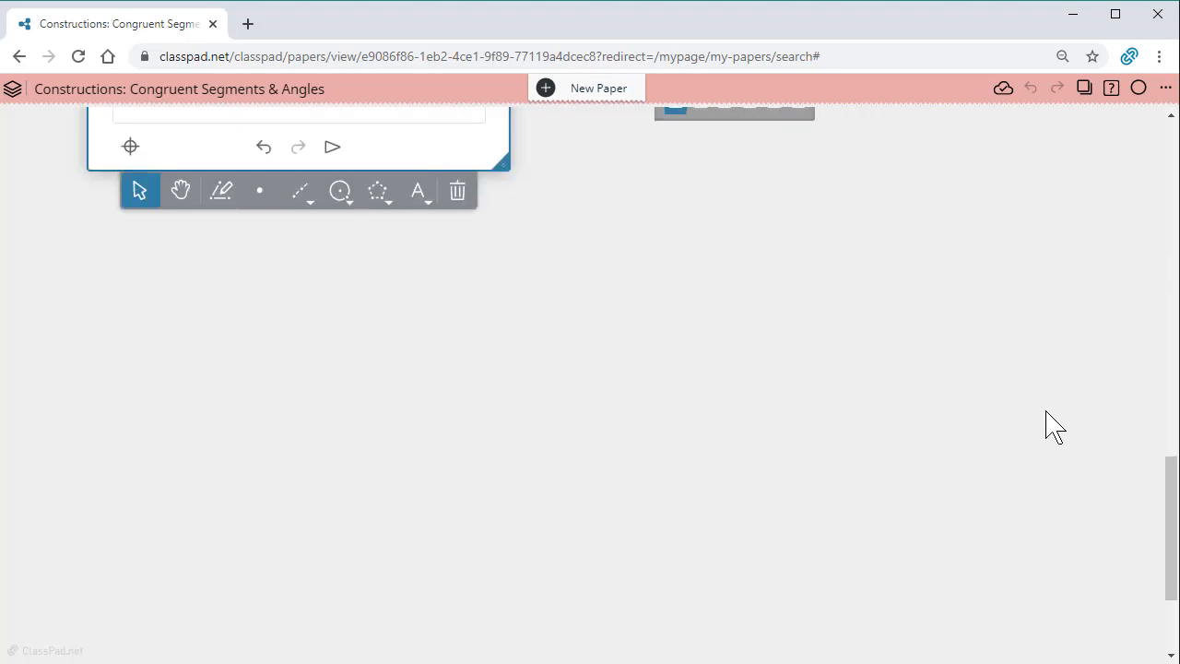
scroll(1056, 427, up, 6)
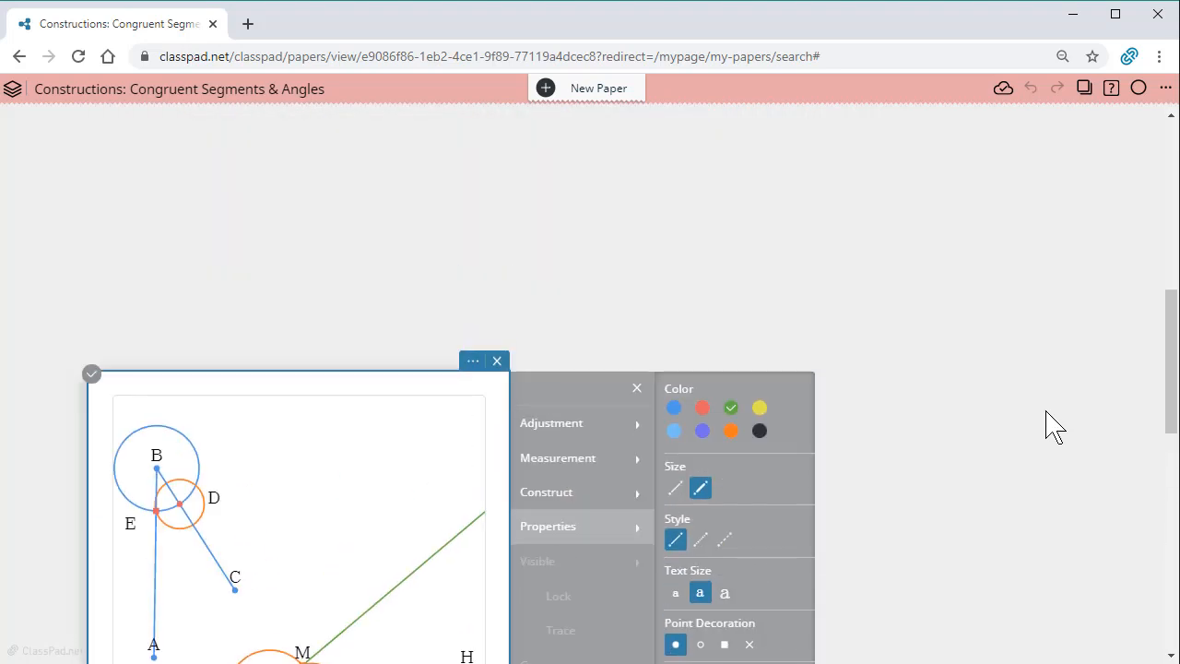